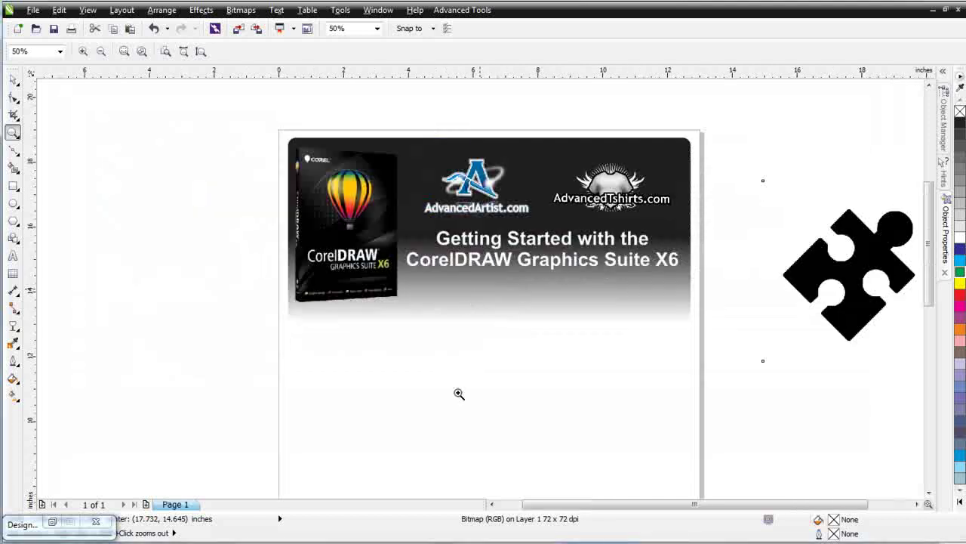
Draw a rectangle about 2.57 by 2.46 inches in the blank area below the page banner and fill it green.
right_click(453, 392)
drag(314, 335, 670, 481)
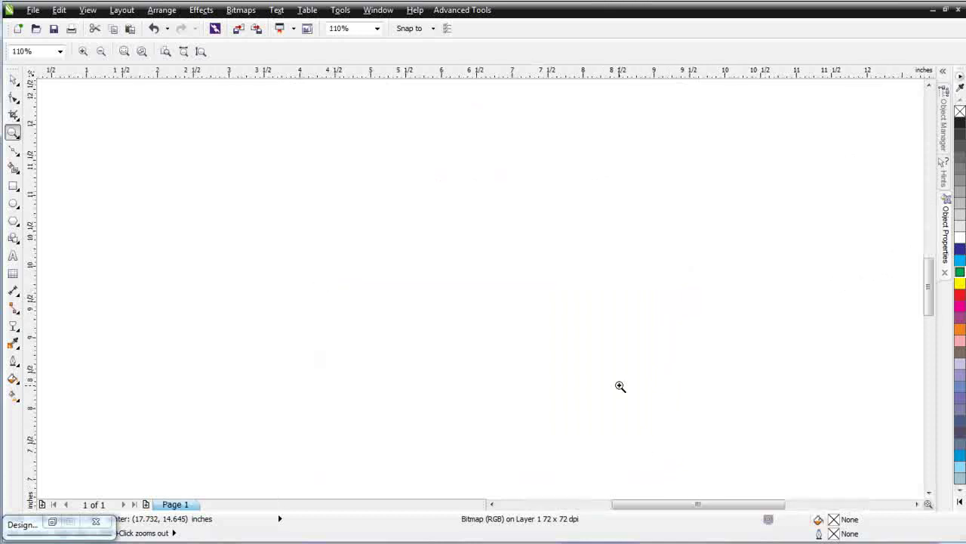
click(13, 185)
drag(167, 203, 350, 377)
click(960, 274)
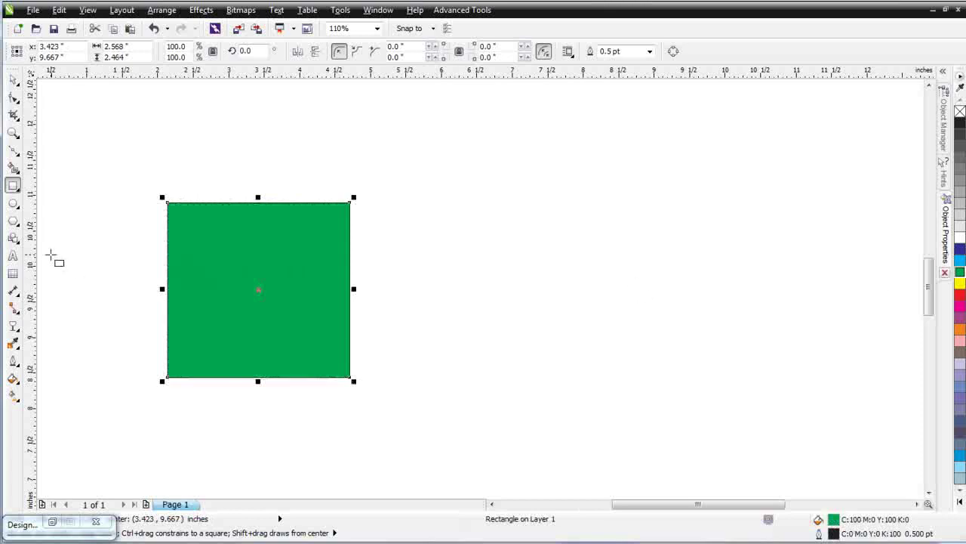
Draw a circle about 2.8 inches in diameter beside the green rectangle and fill it yellow.
click(14, 203)
drag(488, 278, 405, 380)
click(961, 284)
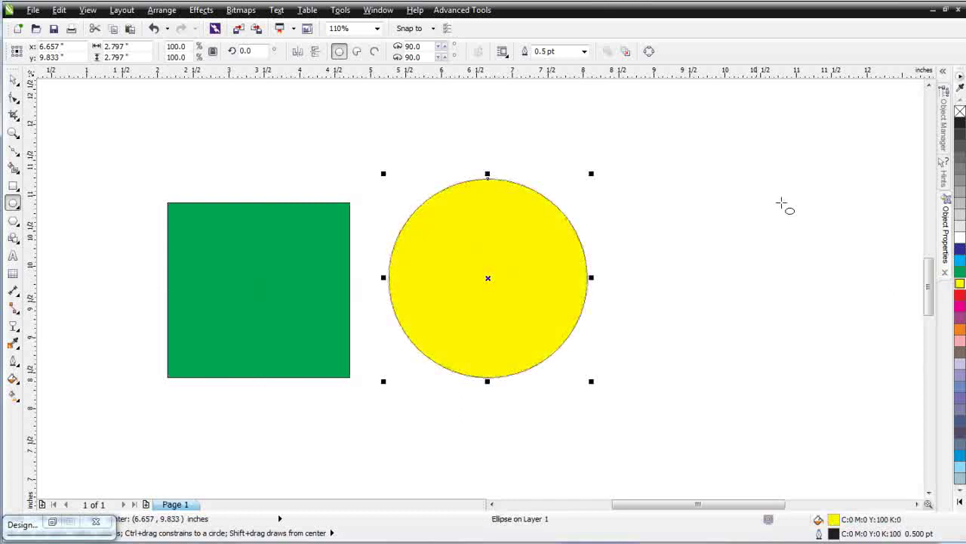
Scale the yellow circle down to about 2.54 inches and move it close to the green rectangle.
click(14, 80)
drag(590, 173, 571, 193)
drag(487, 255, 462, 261)
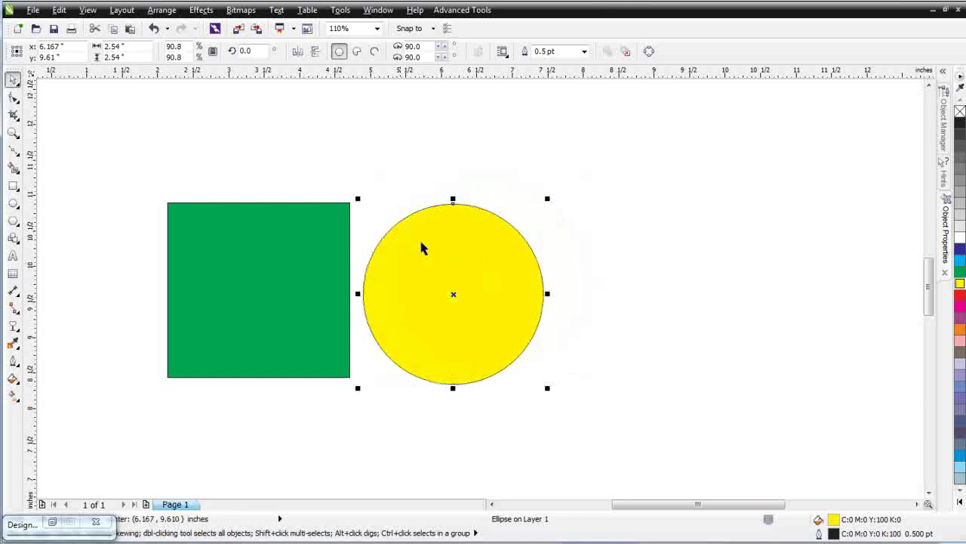
Draw a three-sided polygon about 3 by 2.6 inches beside the circle and fill it cyan blue.
click(15, 223)
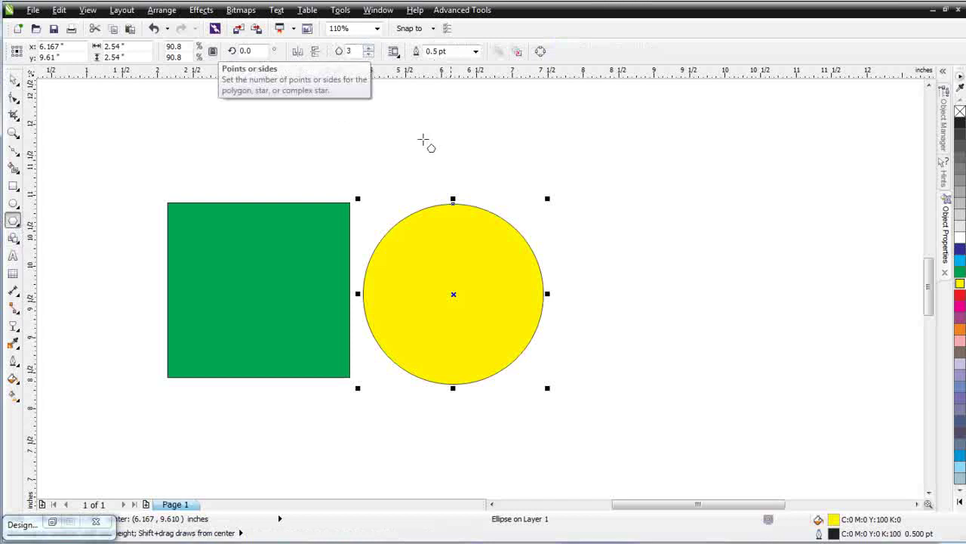
drag(684, 317, 753, 445)
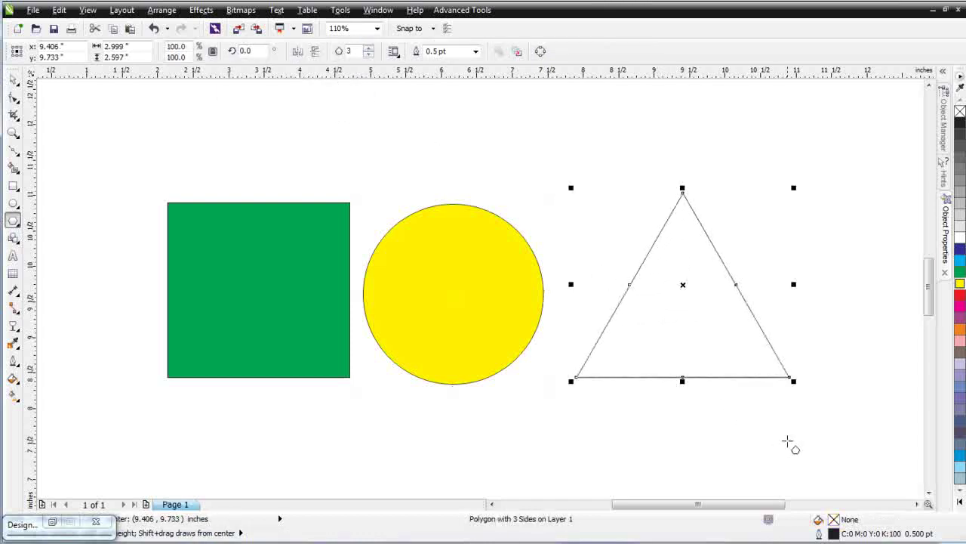
click(961, 260)
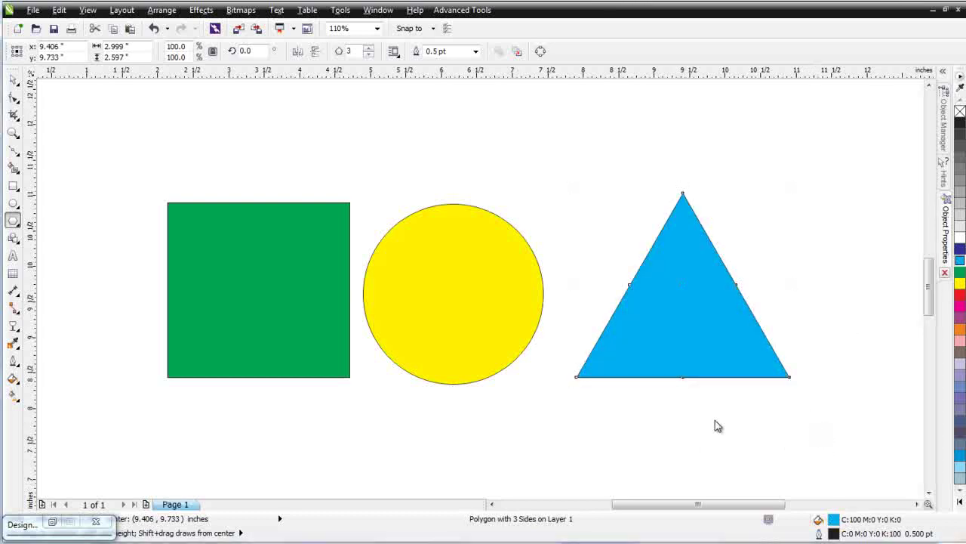
Arrange the shapes diagonally so the green rectangle overlaps the circle's upper-left part and the blue triangle its lower-right part.
click(13, 79)
drag(702, 335, 591, 342)
click(299, 450)
click(219, 279)
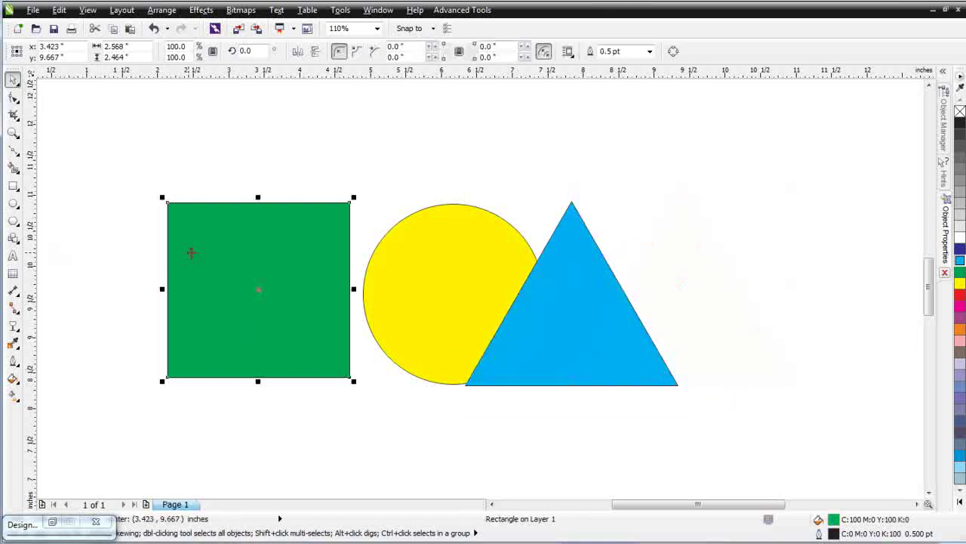
drag(218, 275, 303, 194)
click(563, 262)
drag(578, 234, 521, 314)
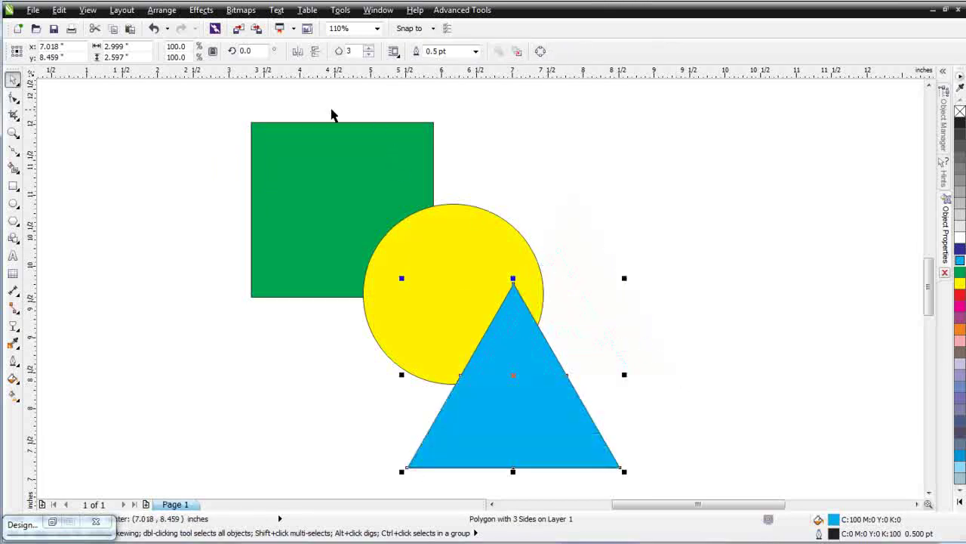
Select all three shapes and undock the property bar so it floats above them.
drag(214, 96, 675, 479)
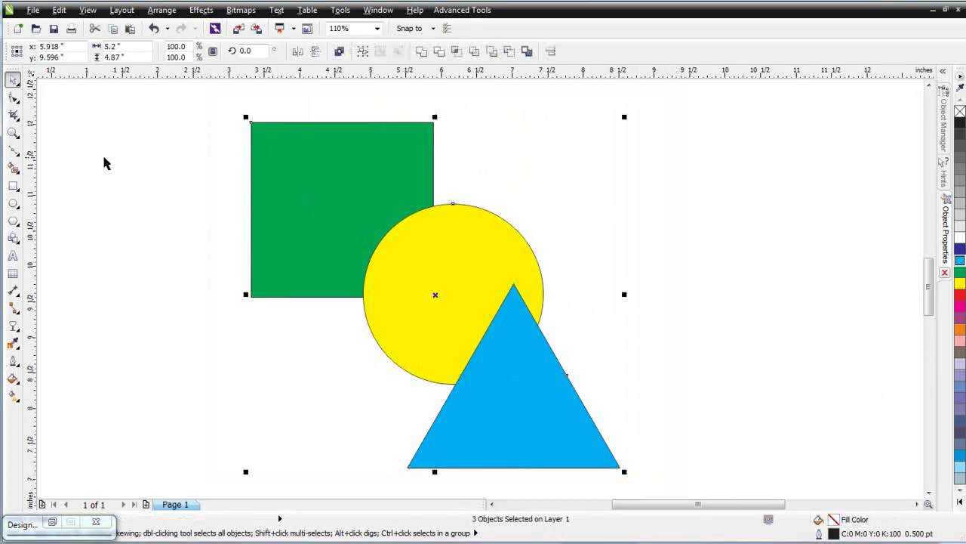
drag(20, 66, 133, 125)
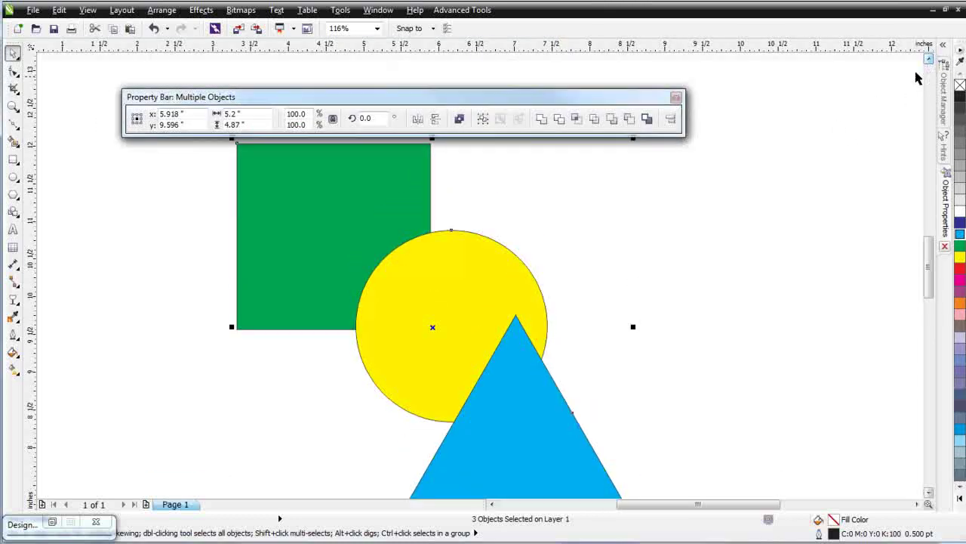
scroll(647, 308, down, 2)
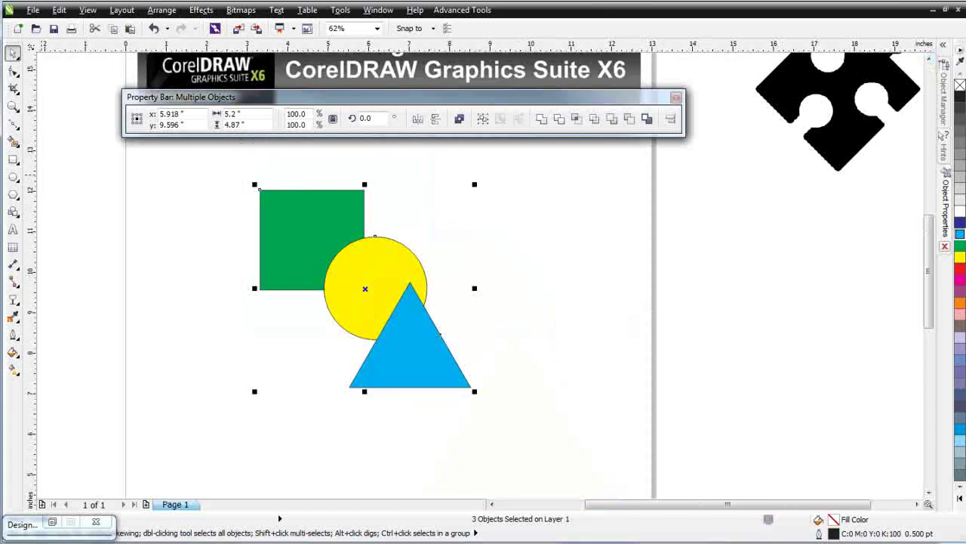
click(13, 106)
drag(199, 168, 572, 441)
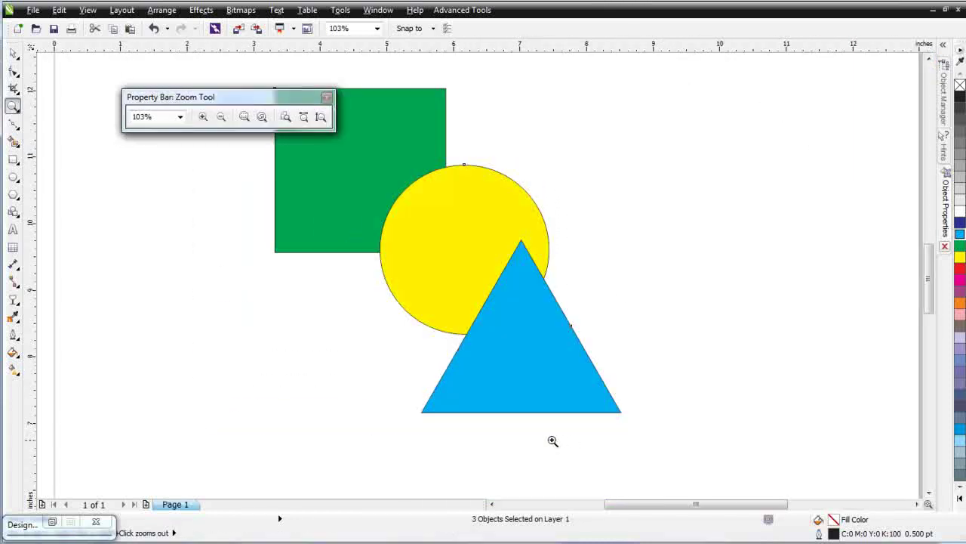
click(13, 52)
drag(522, 109, 528, 77)
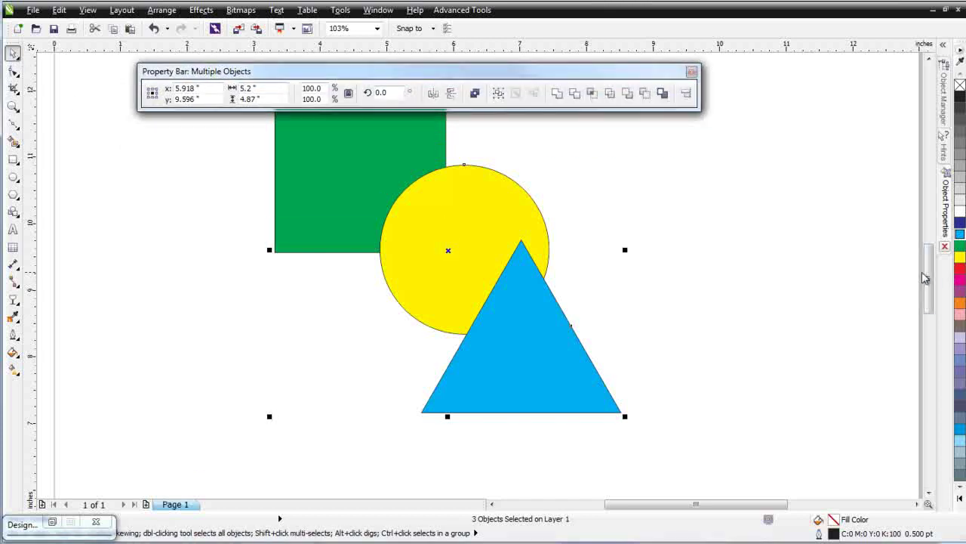
drag(932, 274, 932, 264)
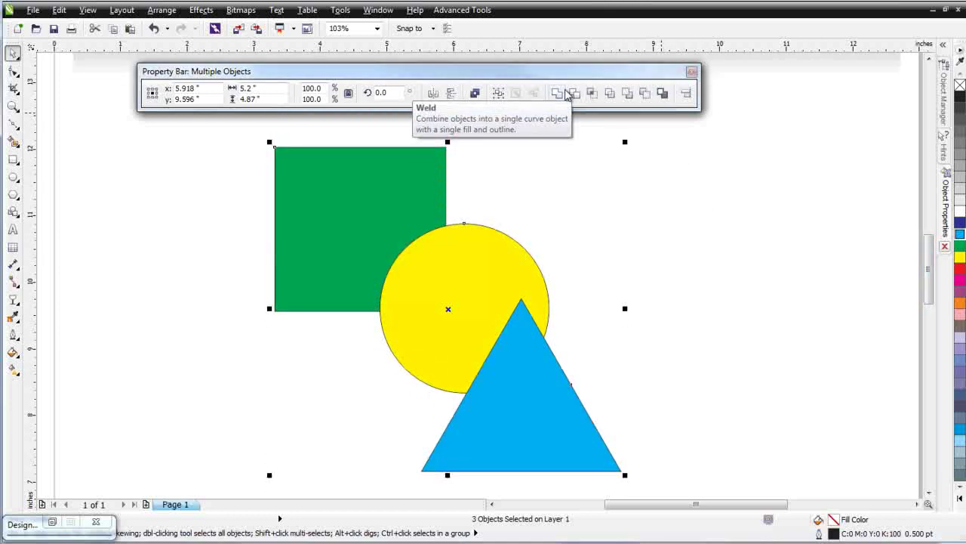
Create a boundary around the three shapes and try moving it off to the side, undoing that move.
click(706, 210)
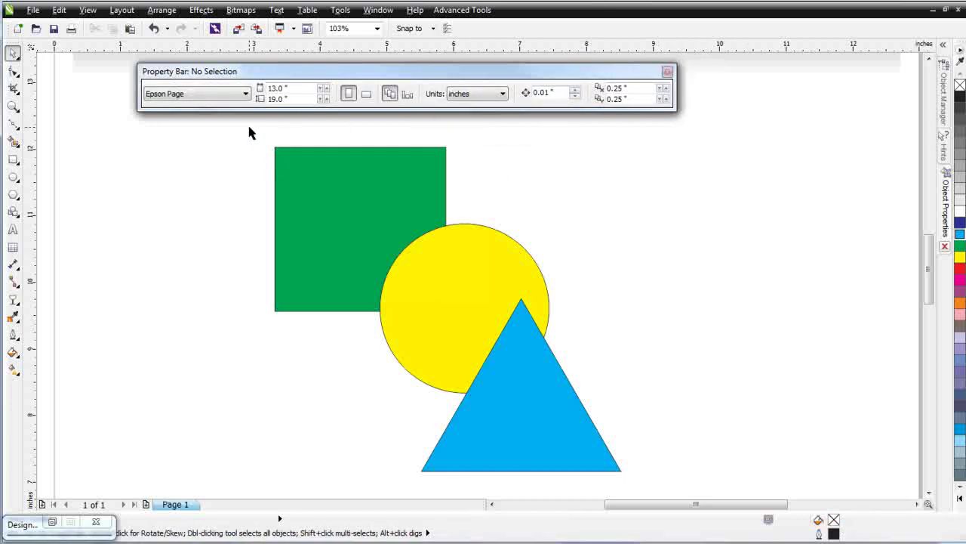
drag(249, 128, 671, 476)
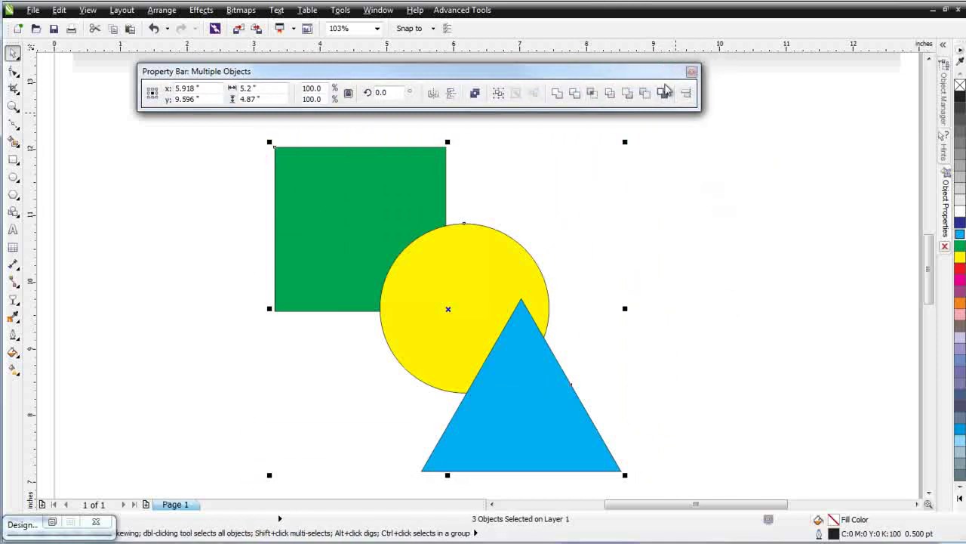
click(662, 94)
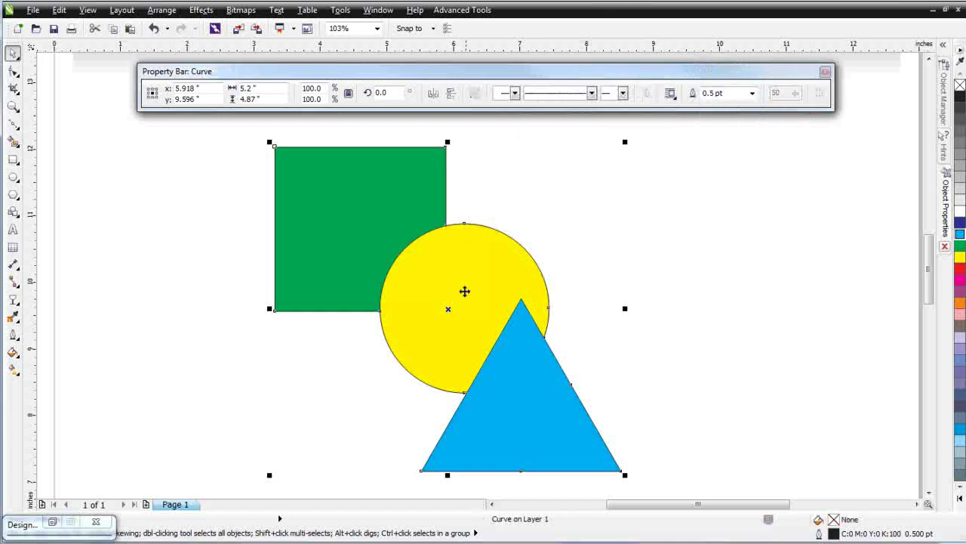
drag(453, 311, 697, 287)
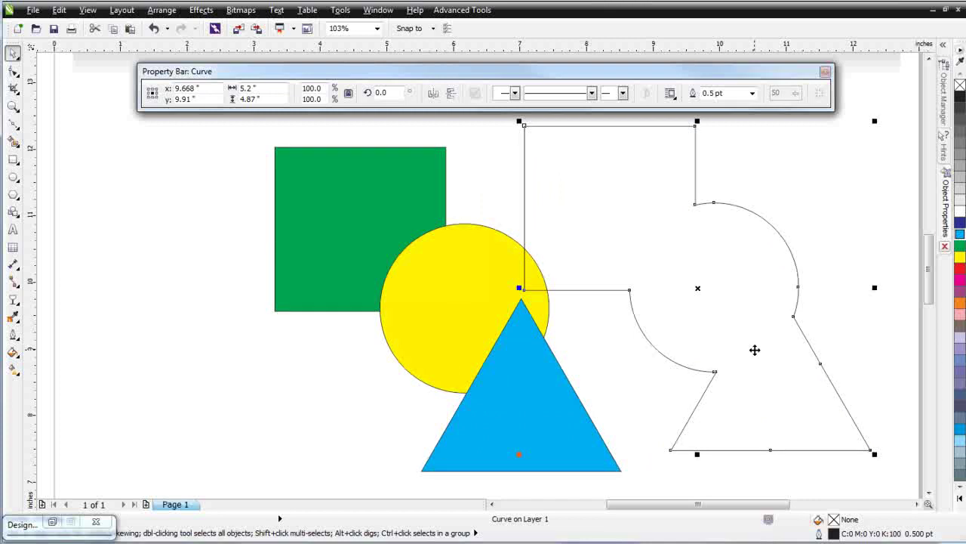
key(ctrl+z)
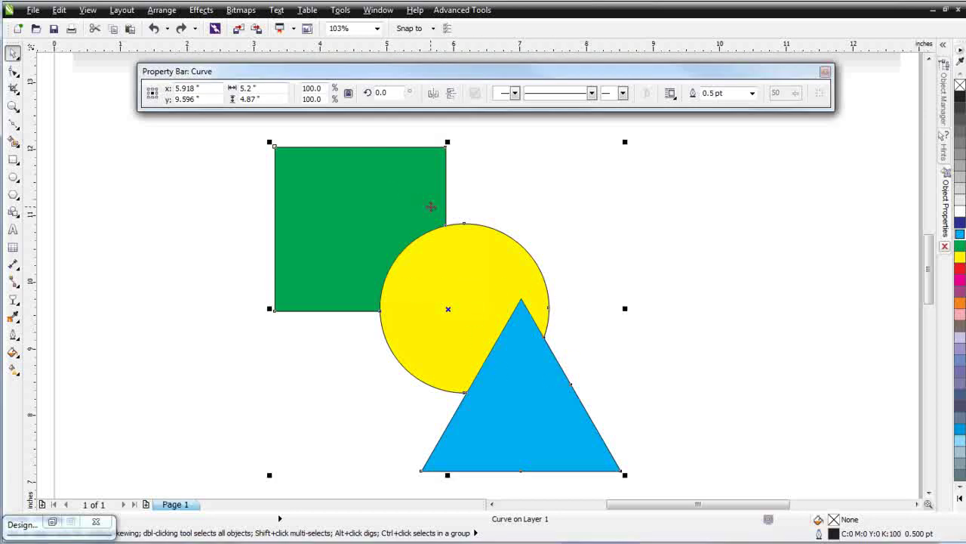
Show the object properties and set the boundary curve's outline width to 8.0 pt.
click(944, 210)
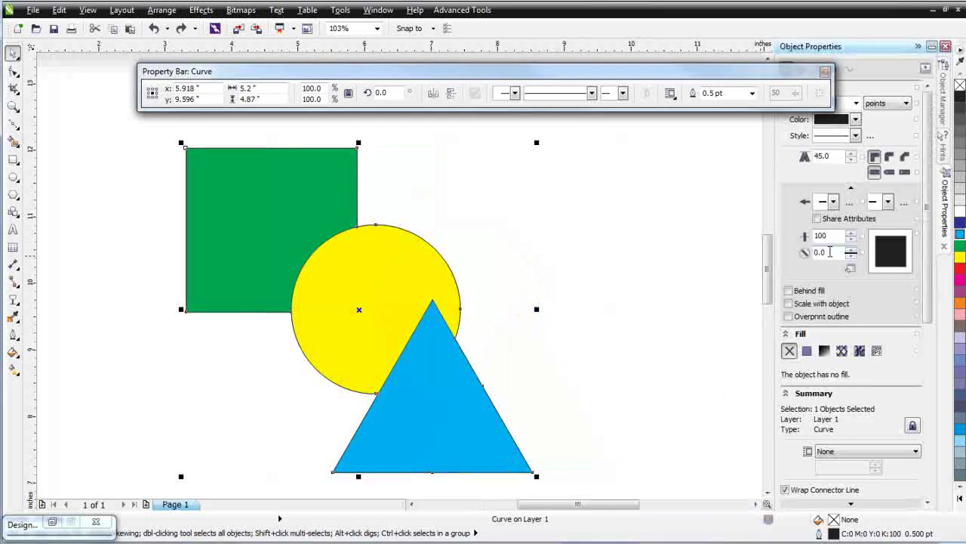
drag(727, 80, 654, 83)
click(856, 103)
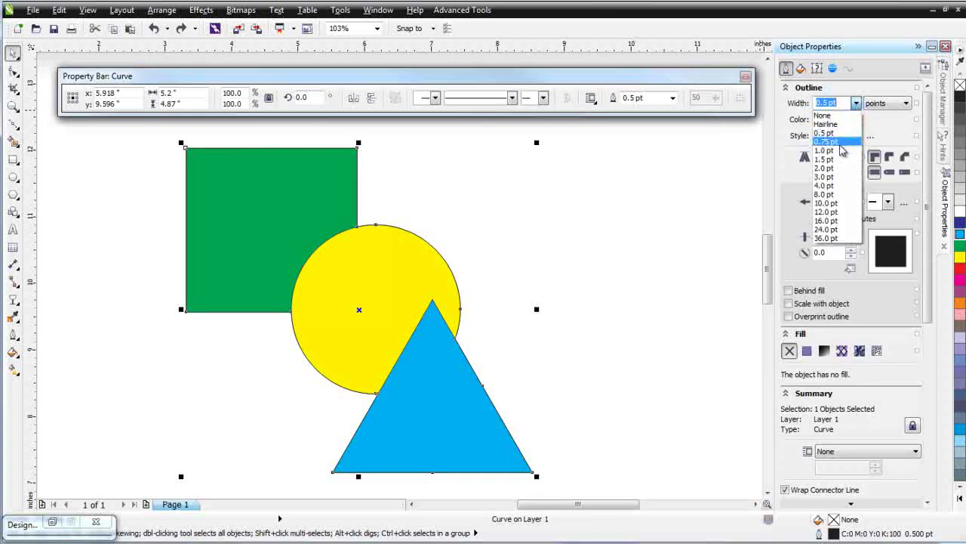
click(824, 194)
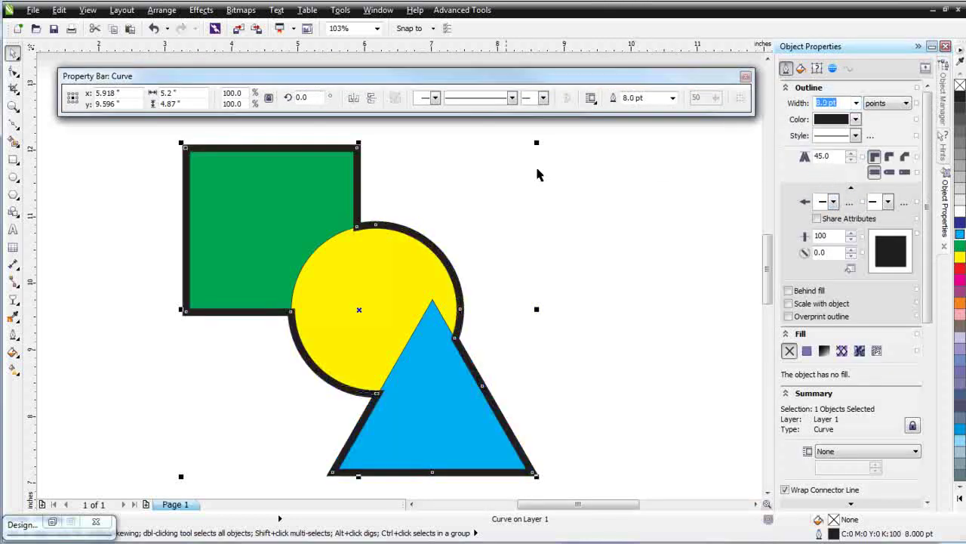
Send the thick boundary curve to the back of the page and delete it.
right_click(360, 311)
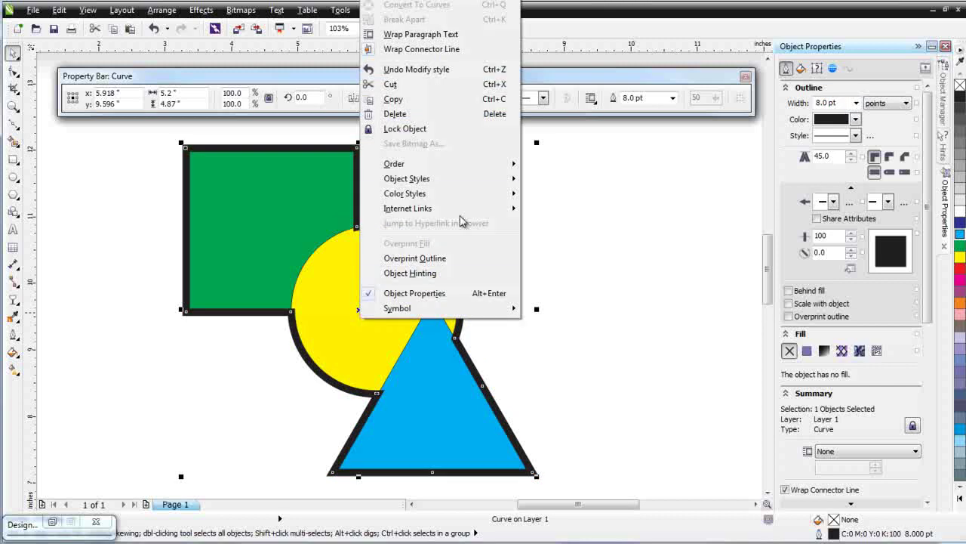
mouse_move(468, 163)
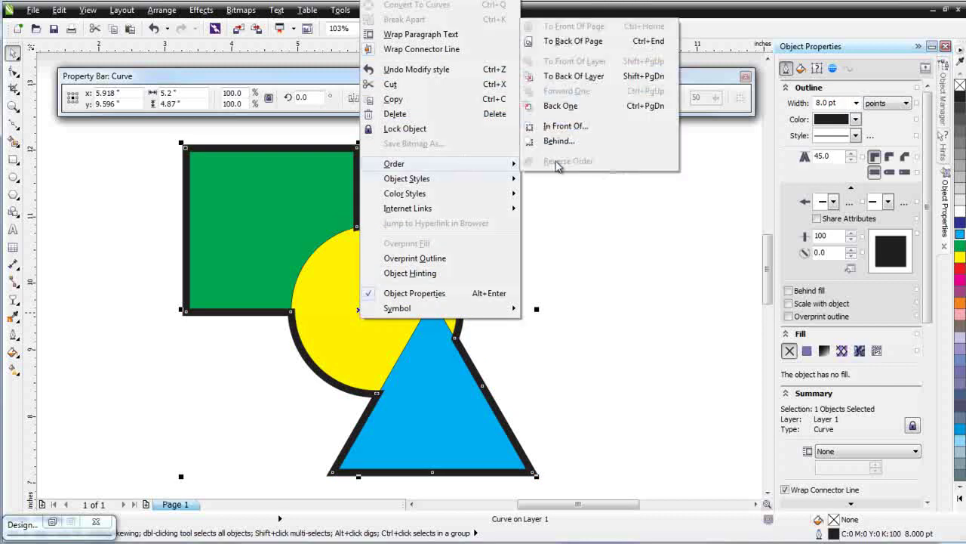
click(617, 42)
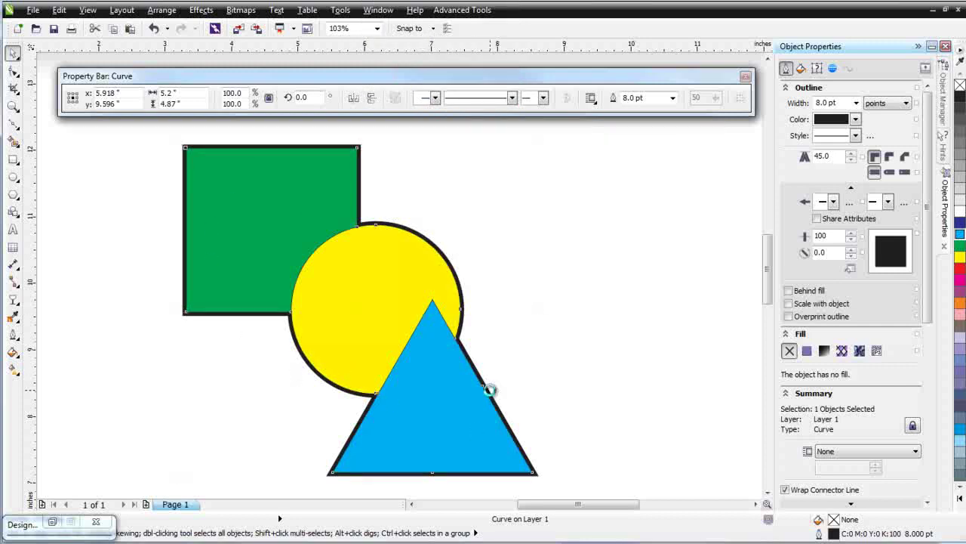
key(Delete)
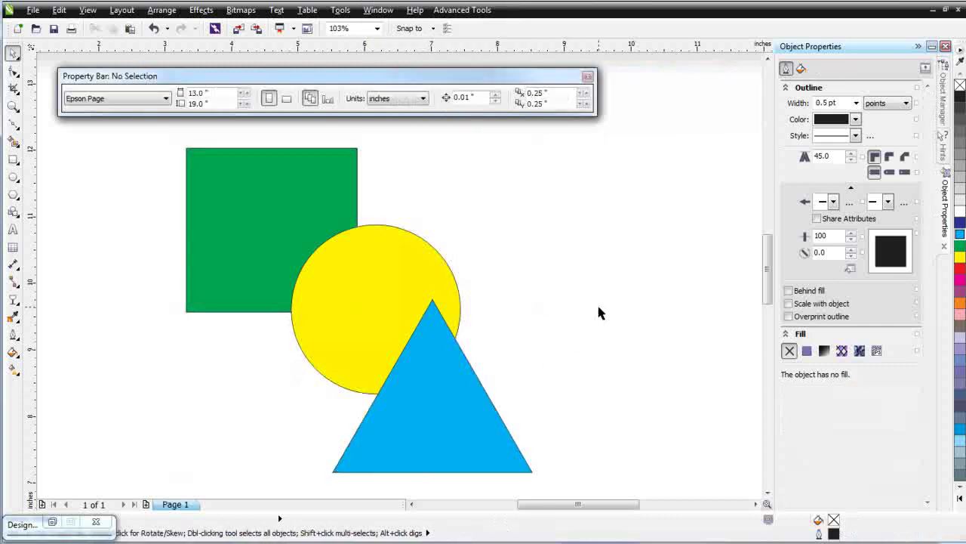
Try Back Minus Front on the yellow circle and blue triangle, and undo it.
click(459, 405)
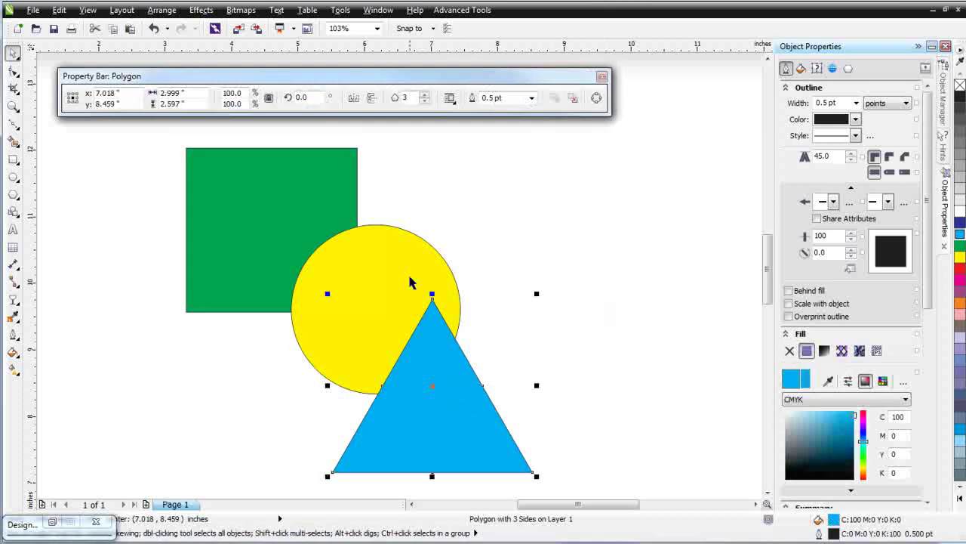
shift+click(399, 249)
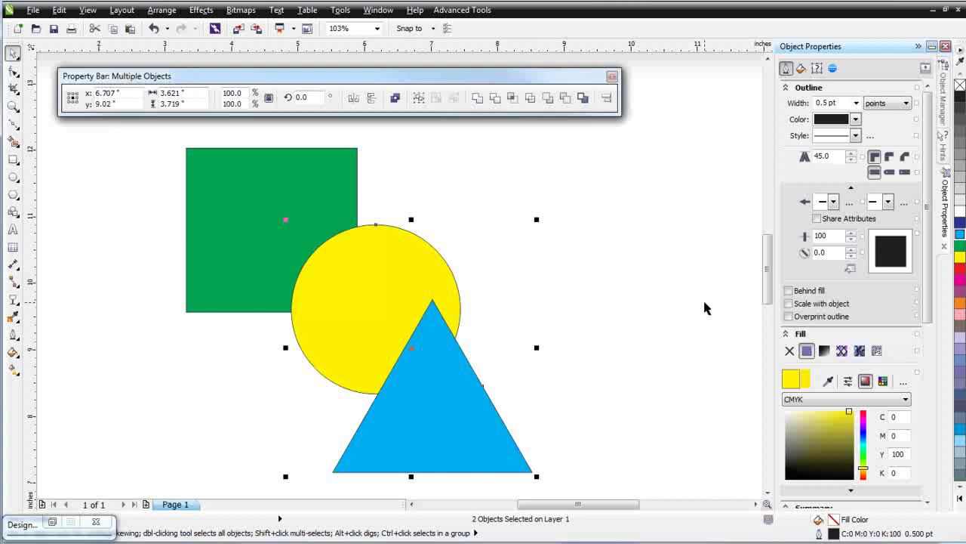
click(567, 104)
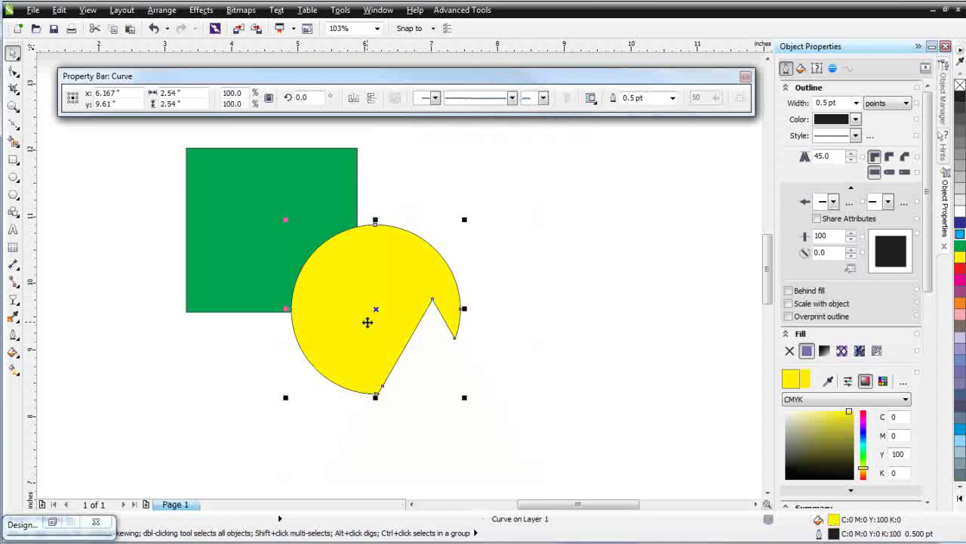
key(ctrl+z)
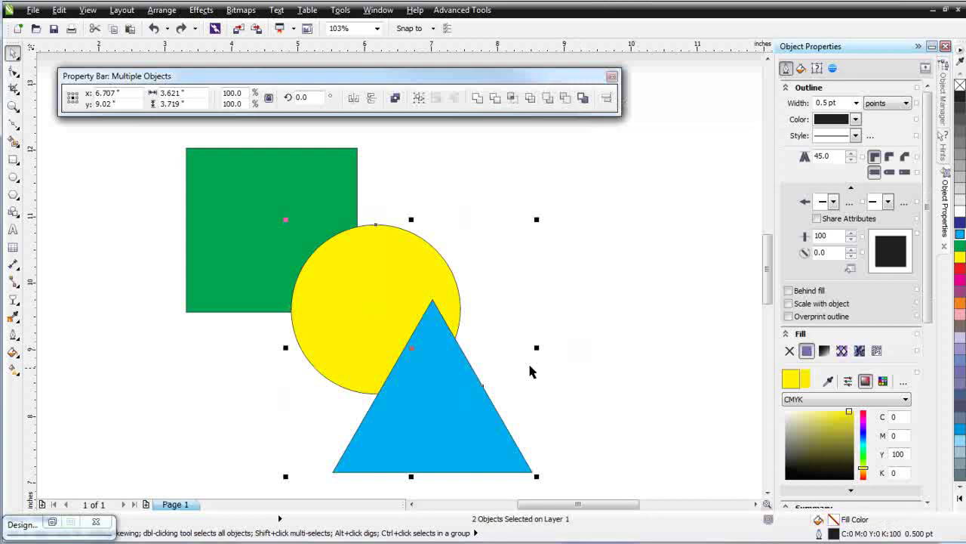
Try Front Minus Back on the circle and triangle, undo it and clear the selection.
click(547, 103)
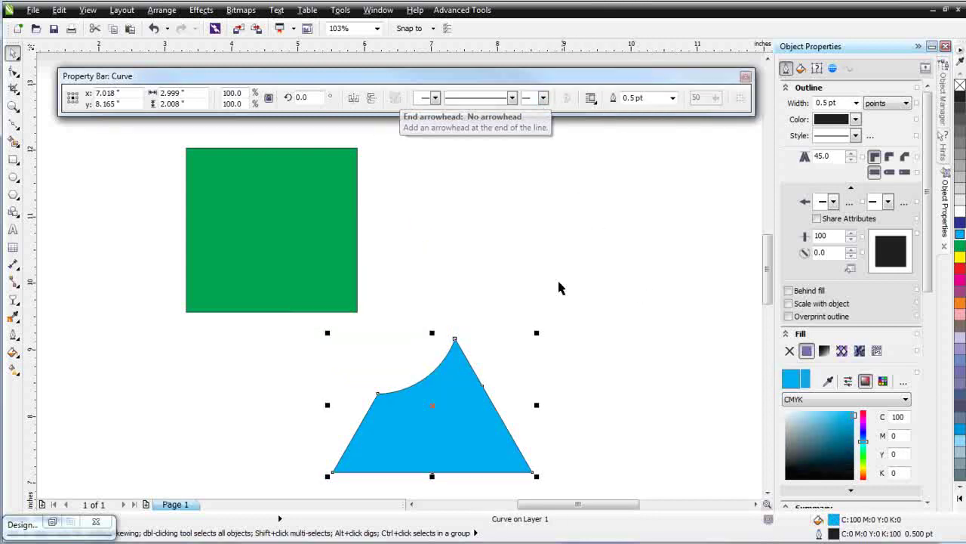
key(ctrl+z)
click(618, 324)
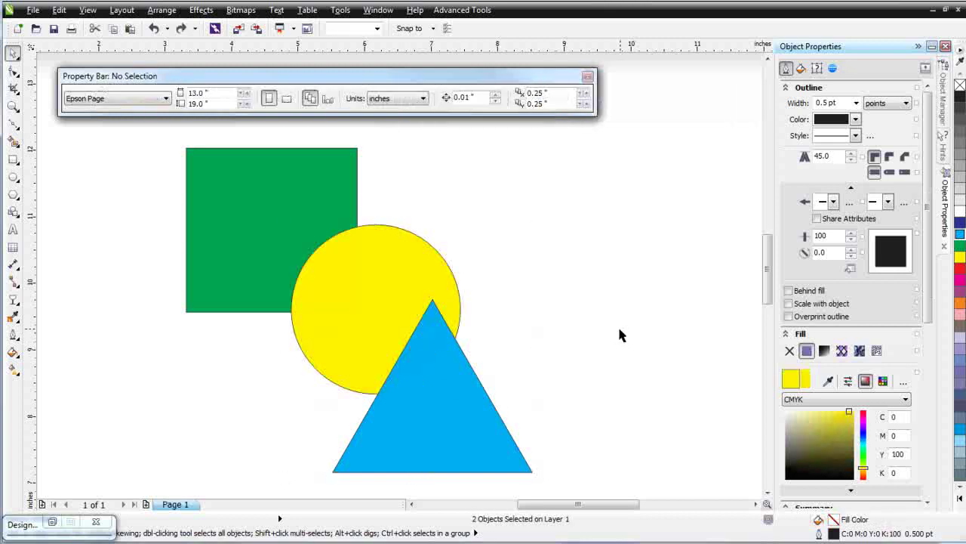
Move the blue triangle over the green rectangle's lower-left corner and select all three shapes.
drag(158, 133, 616, 480)
click(617, 480)
drag(450, 449, 224, 373)
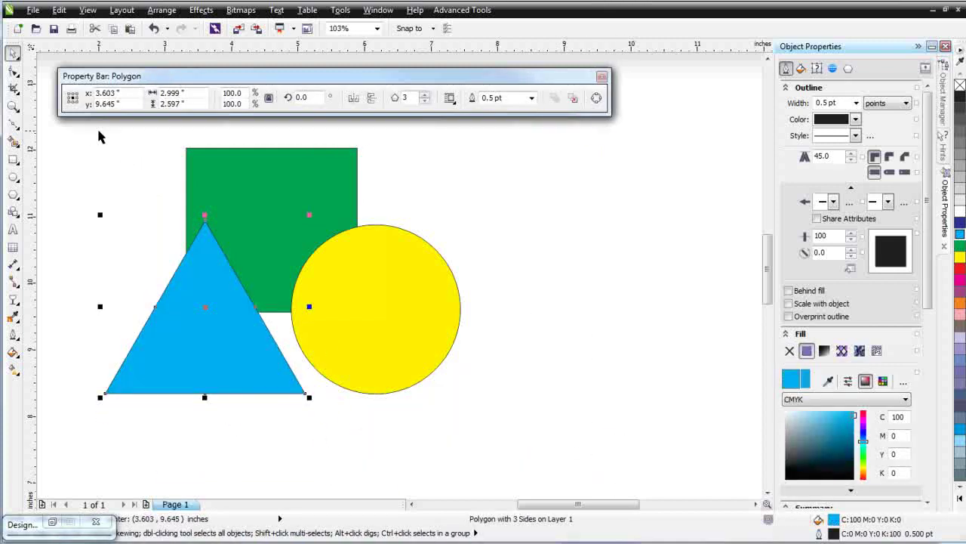
drag(89, 130, 566, 472)
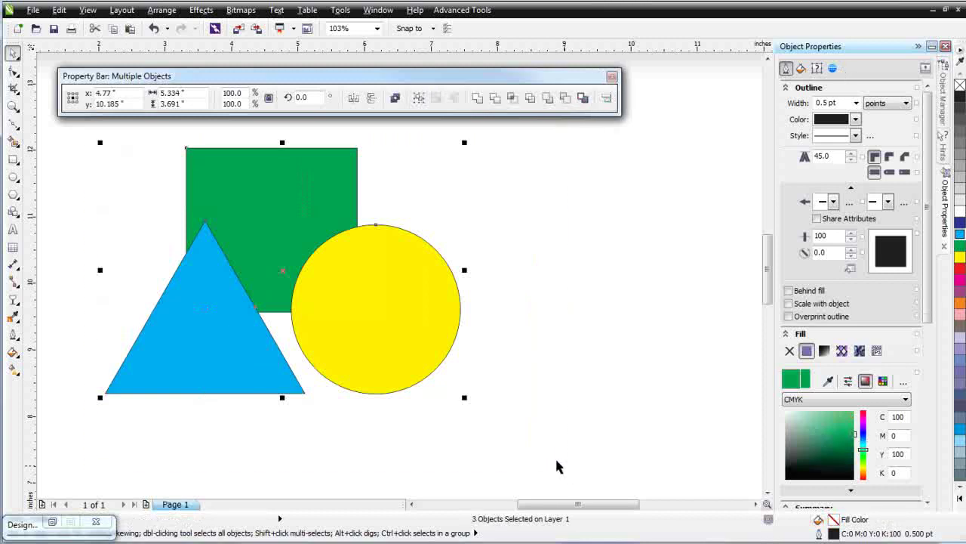
Try Back Minus Front on the rectangle, circle and triangle together, and undo it.
click(571, 99)
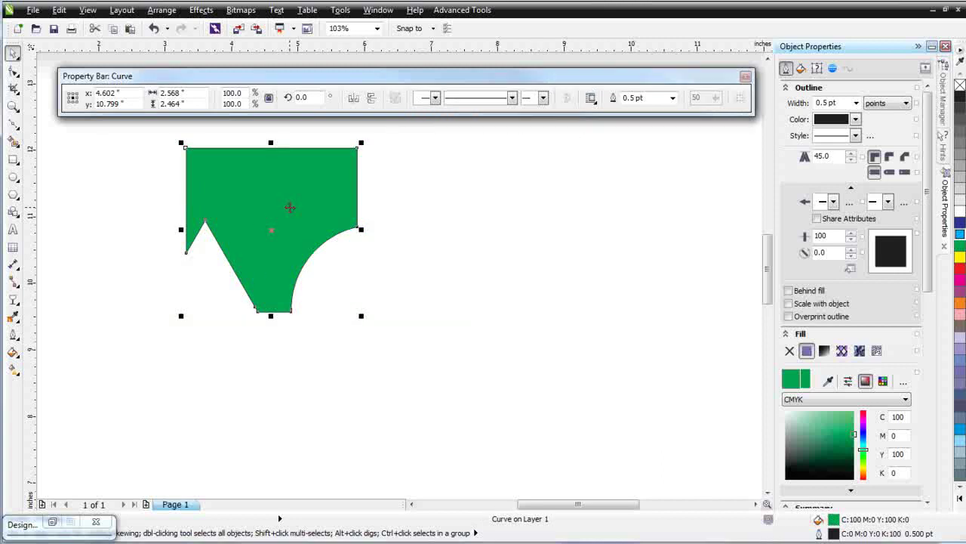
key(ctrl+z)
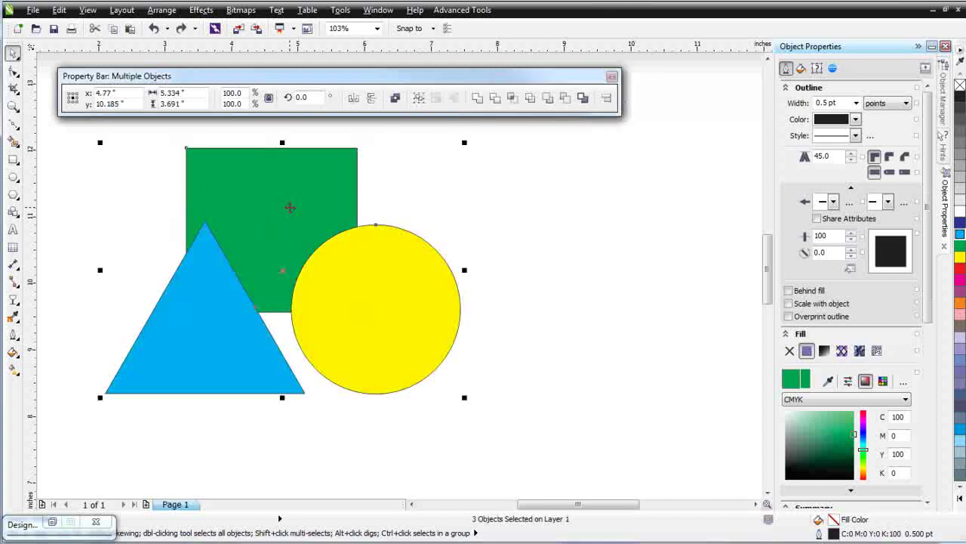
Move the blue triangle over both the rectangle and the circle, try Front Minus Back on all three shapes, and undo it.
click(557, 449)
drag(250, 388, 310, 359)
drag(151, 134, 556, 437)
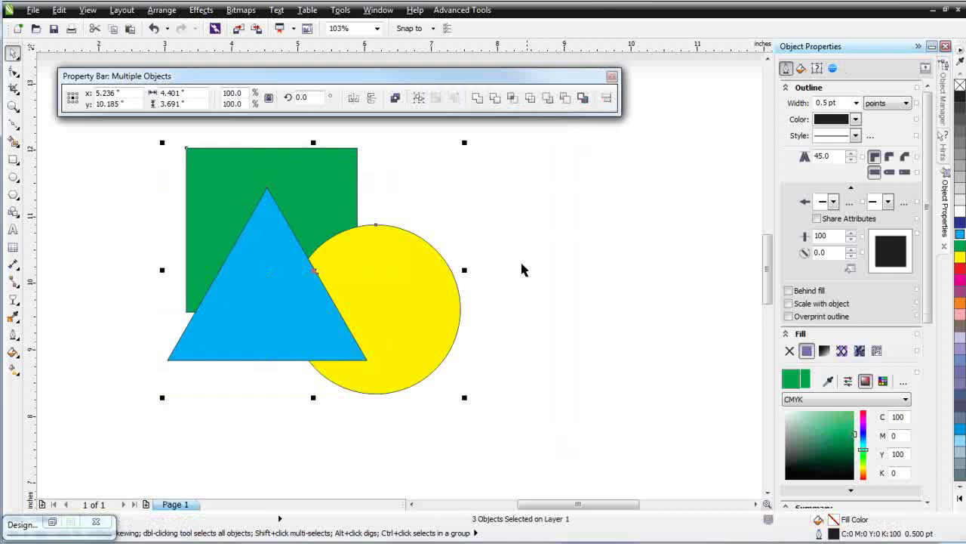
click(548, 105)
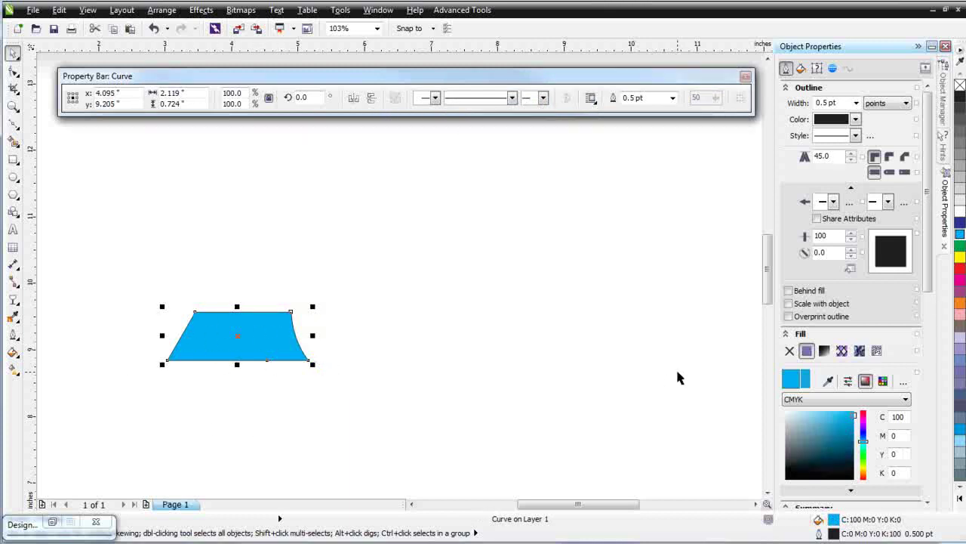
key(ctrl+z)
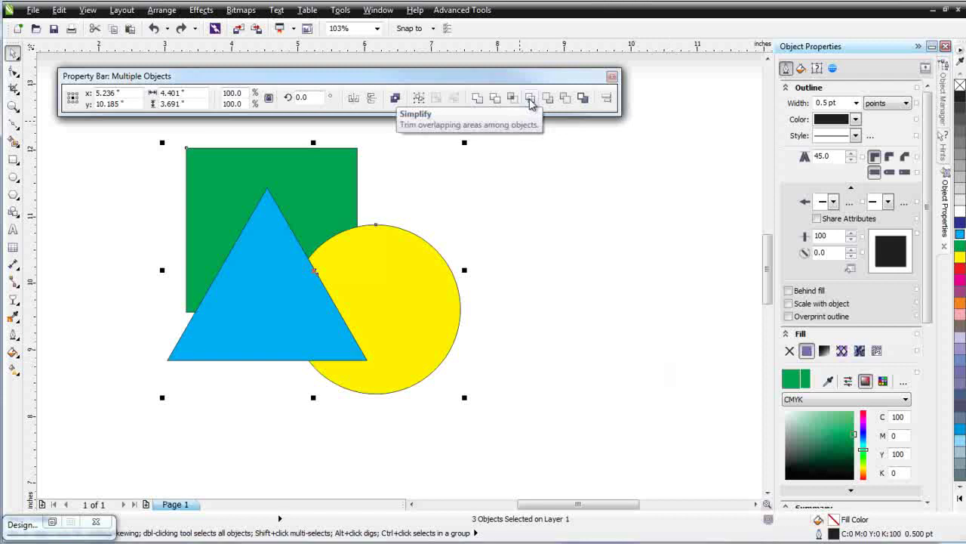
Try Simplify on the three shapes, pull the circle and triangle away, and undo everything including the earlier triangle move.
click(531, 100)
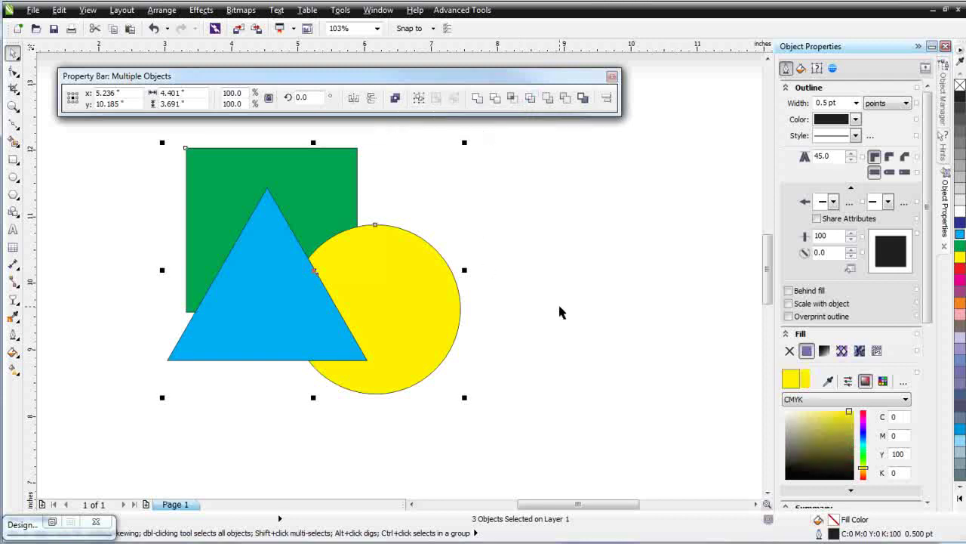
click(531, 279)
click(408, 298)
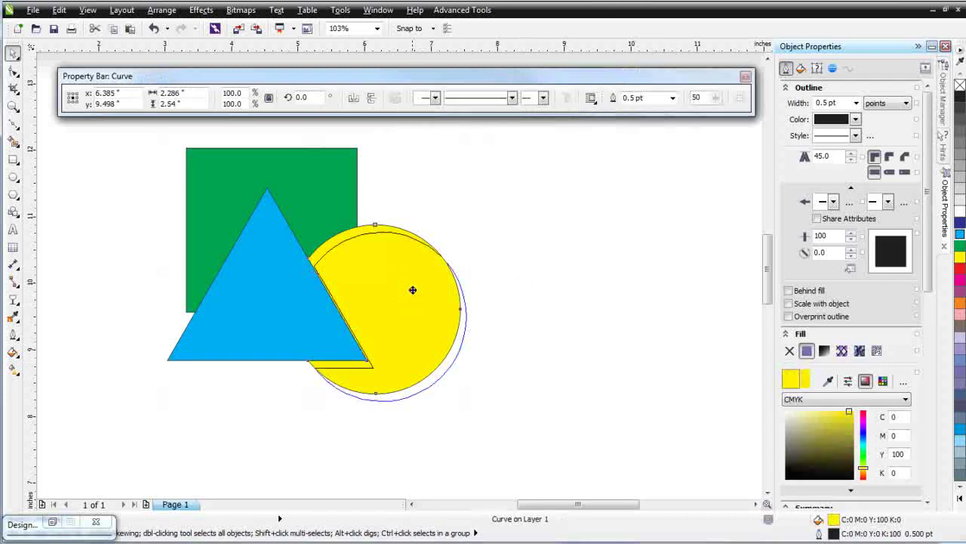
drag(398, 270, 550, 301)
click(287, 312)
drag(287, 313, 315, 395)
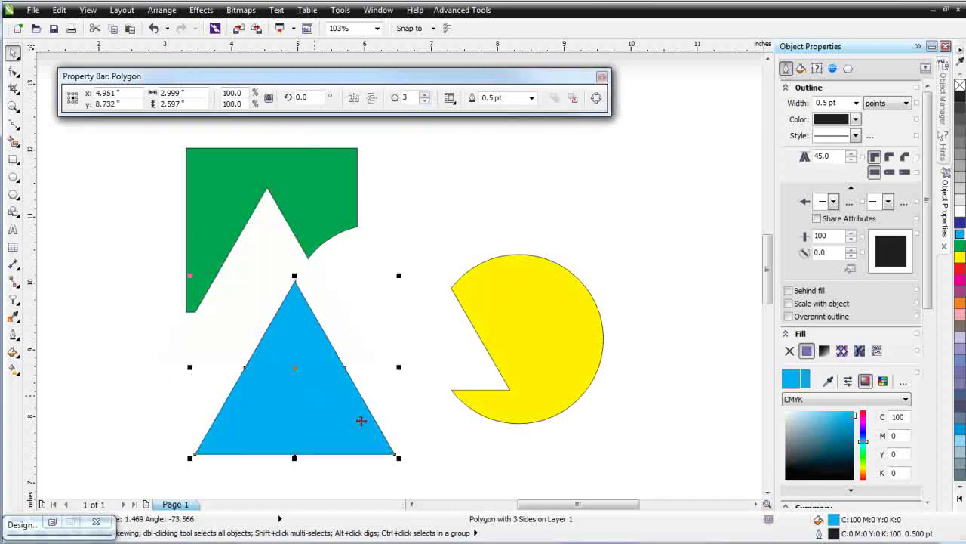
key(ctrl+z)
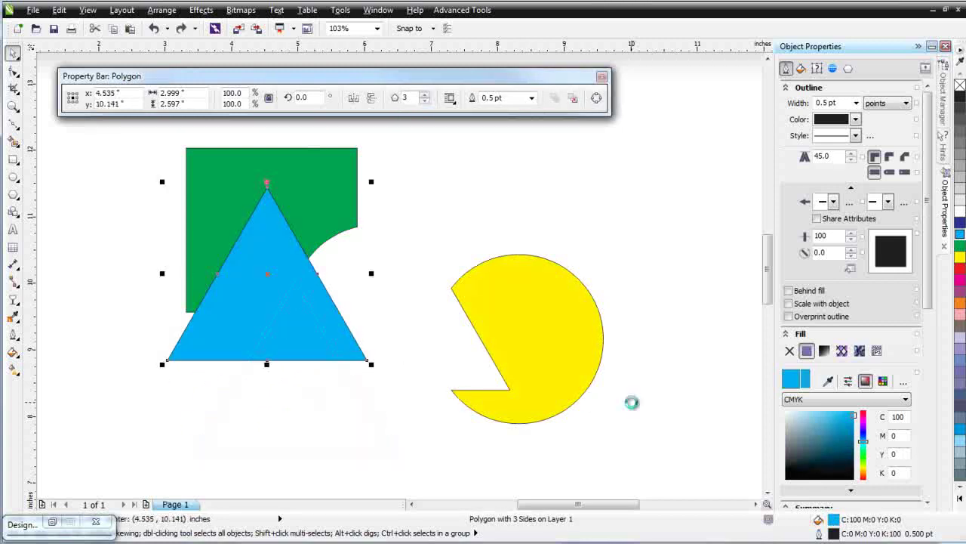
key(ctrl+z)
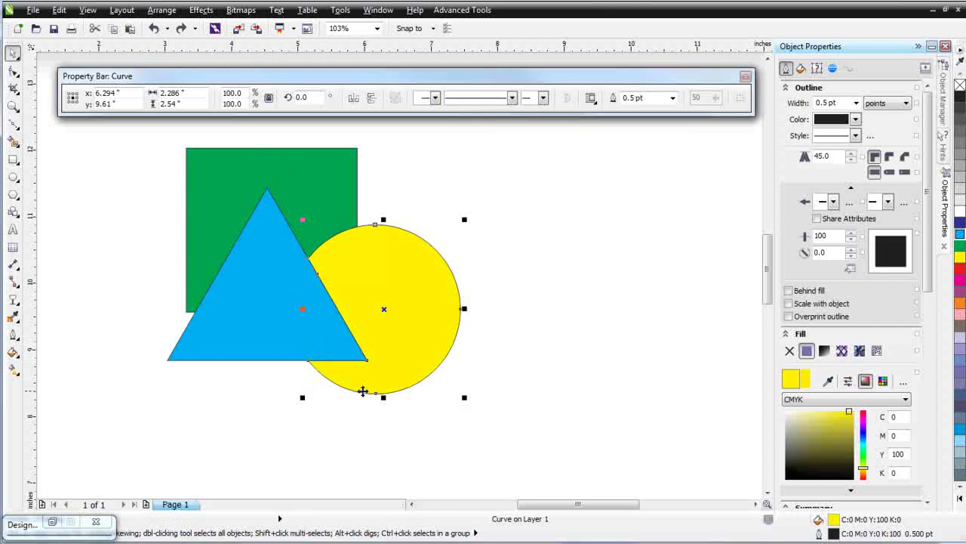
key(ctrl+z)
key(ctrl+z)
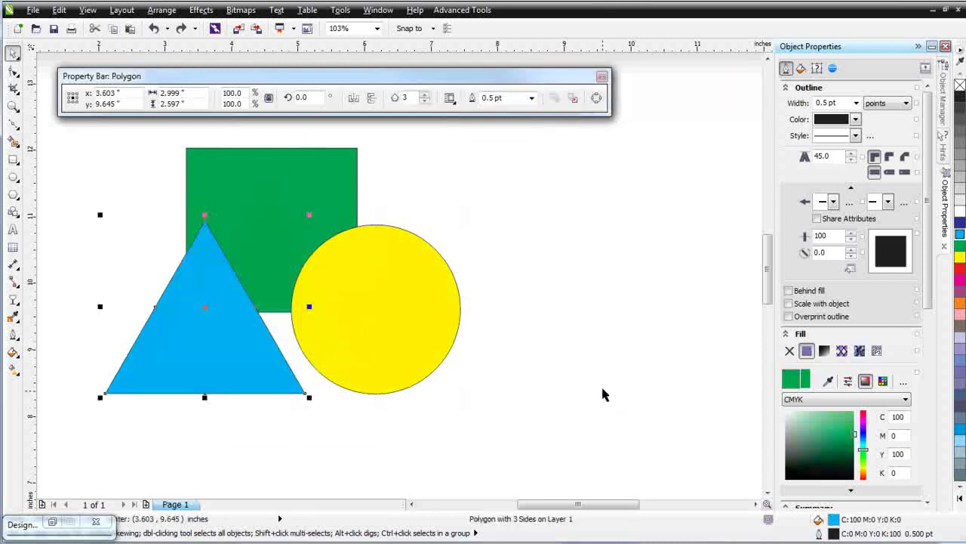
Move the blue triangle over the green rectangle and the yellow circle's edge, and select all three shapes.
drag(212, 350, 256, 326)
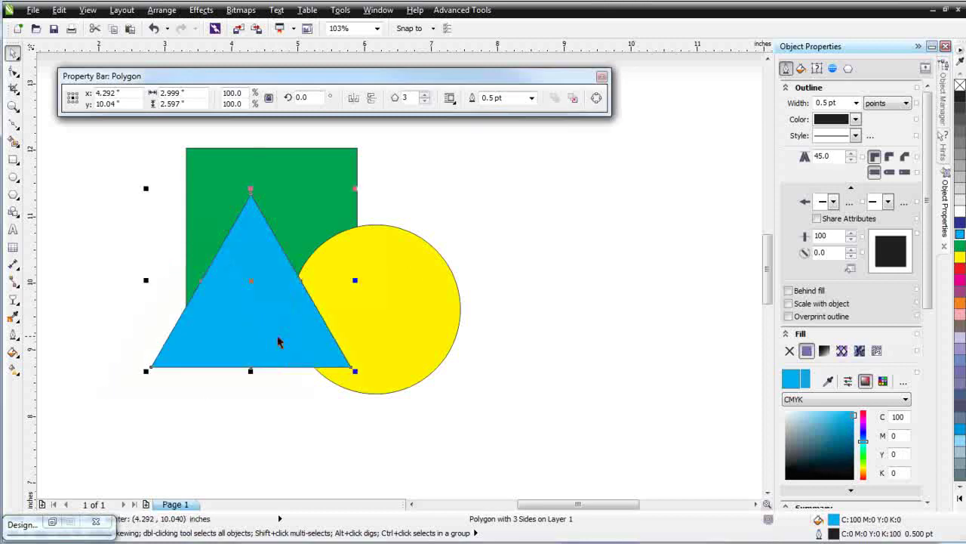
drag(546, 425, 63, 130)
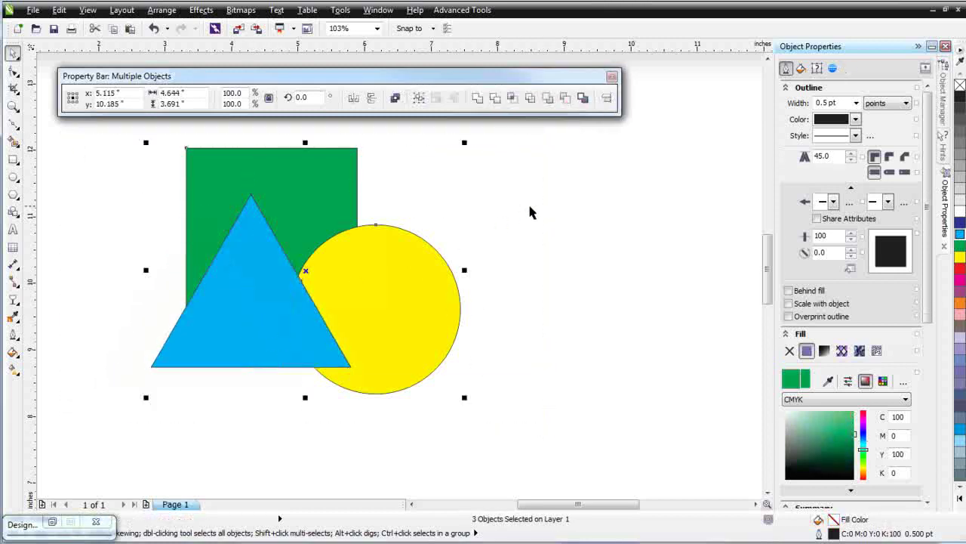
Try Trim on the three shapes, move the circle and triangle off the rectangle, and undo it all.
click(497, 99)
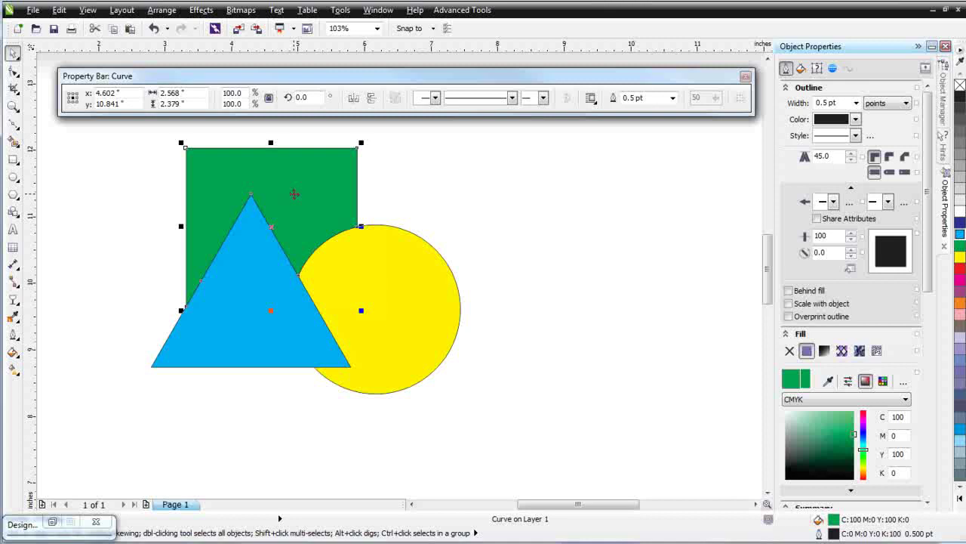
click(410, 276)
drag(410, 276, 551, 317)
click(282, 331)
drag(282, 331, 276, 439)
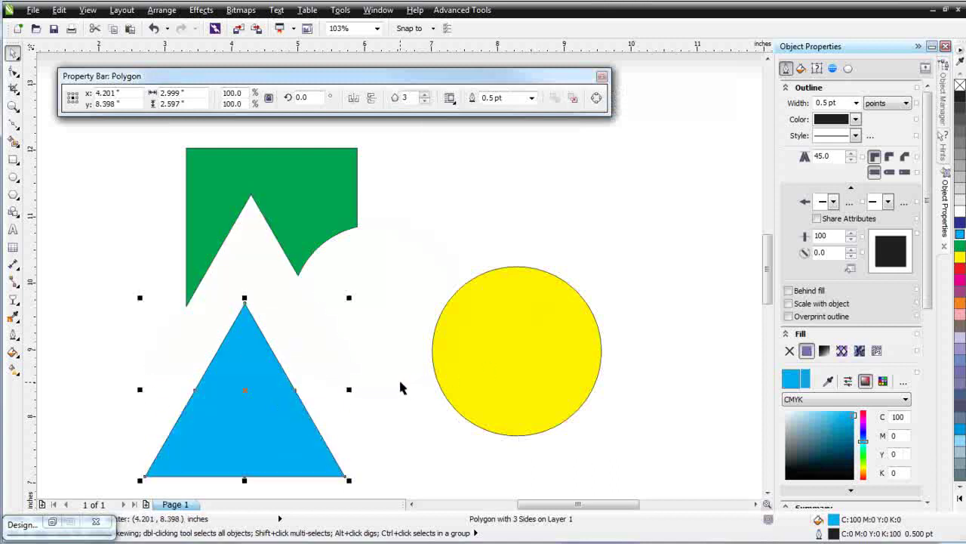
key(ctrl+z)
key(ctrl+z)
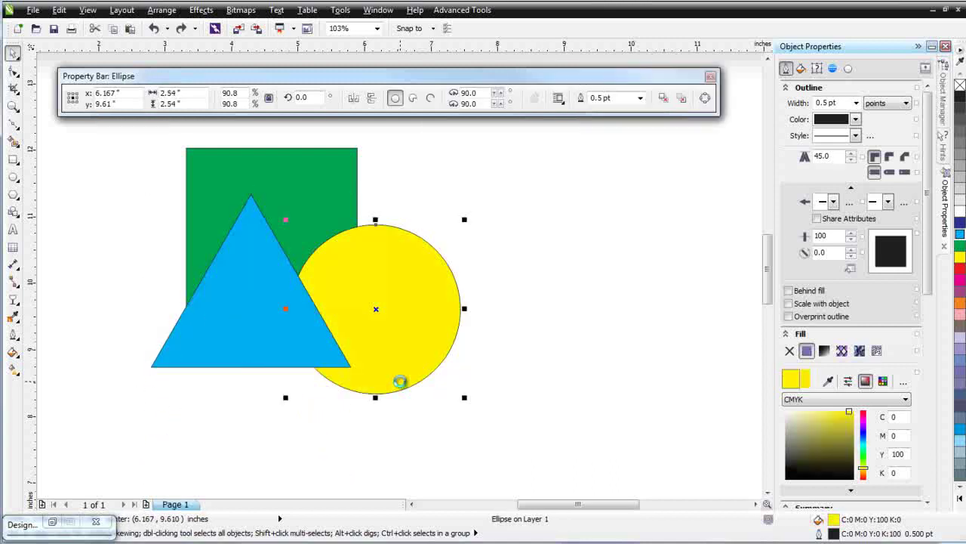
key(ctrl+a)
Shift the green rectangle slightly behind the other shapes and select all three.
click(475, 204)
drag(338, 189, 298, 210)
drag(566, 443, 114, 134)
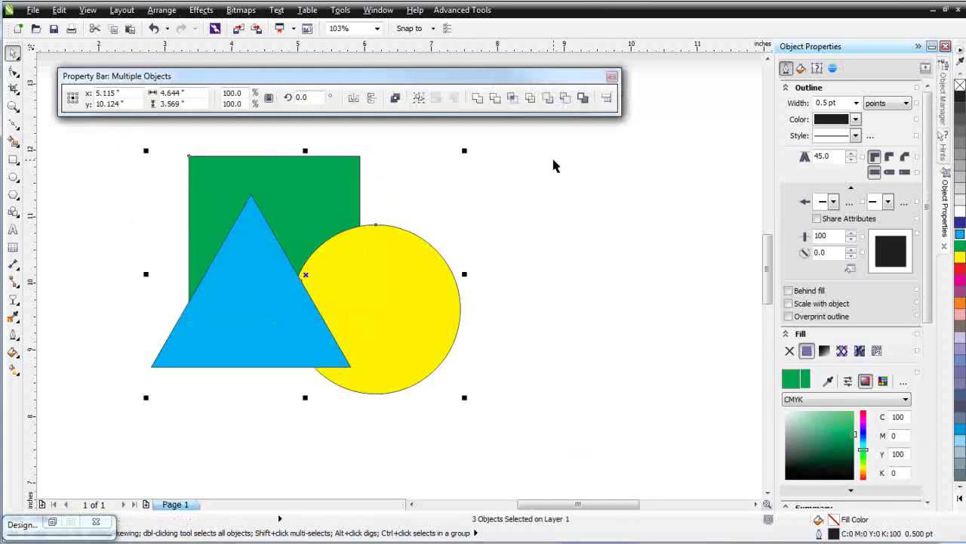
Try Trim again on the three shapes, move the cut rectangle and the triangle apart, and undo it all.
click(494, 99)
click(502, 273)
click(297, 210)
drag(298, 209, 268, 183)
click(366, 312)
click(254, 315)
drag(254, 315, 191, 360)
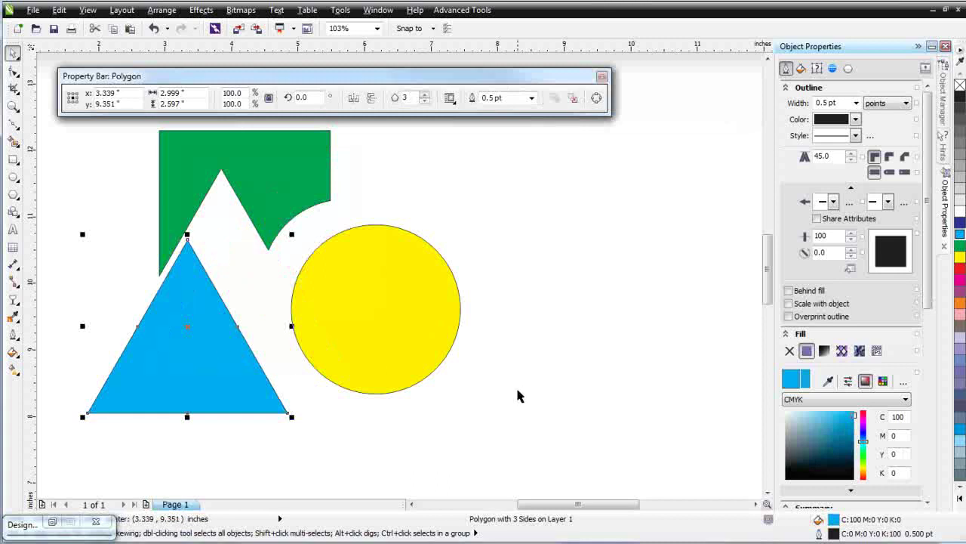
key(ctrl+z)
key(ctrl+z)
key(ctrl+z)
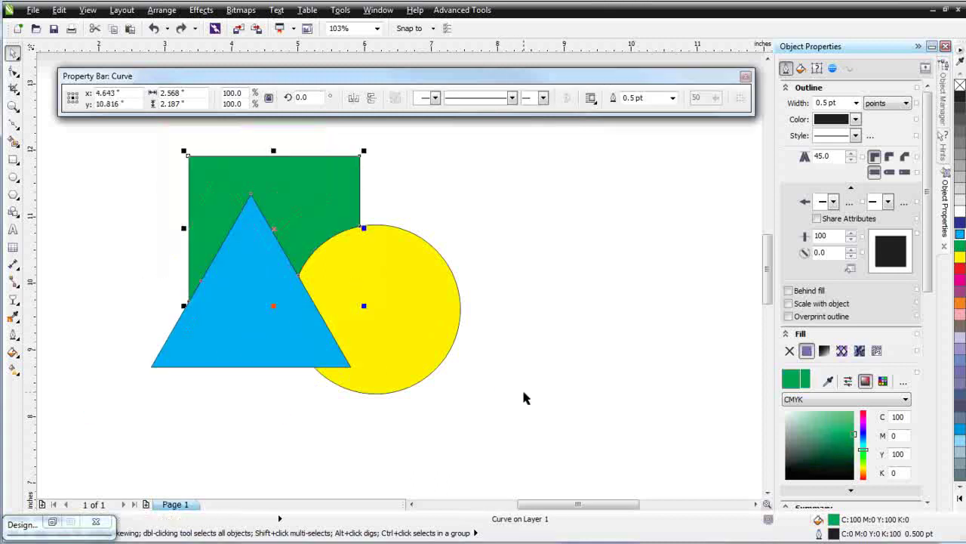
key(ctrl+a)
Reselect the three shapes, try Weld to merge them into one green curve, and undo it.
click(522, 394)
drag(559, 432, 115, 136)
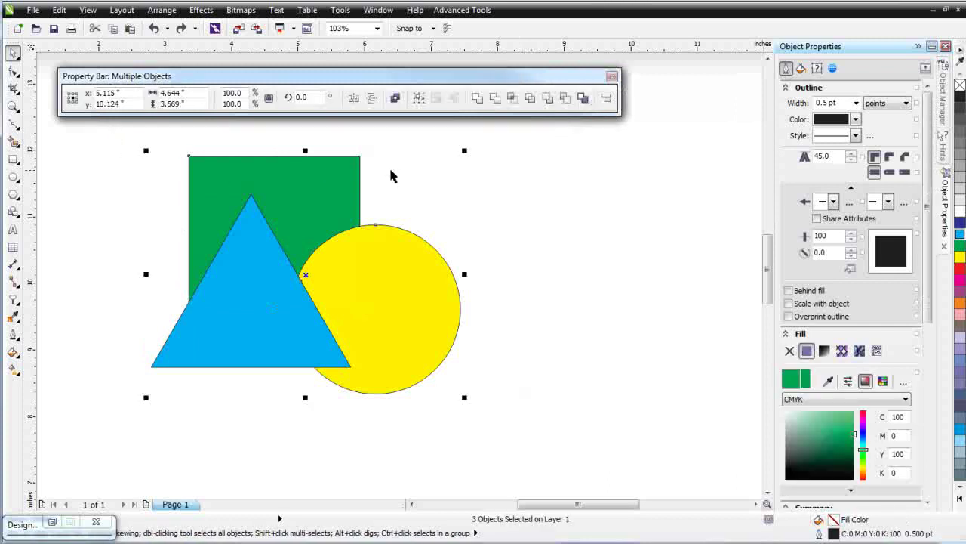
click(477, 98)
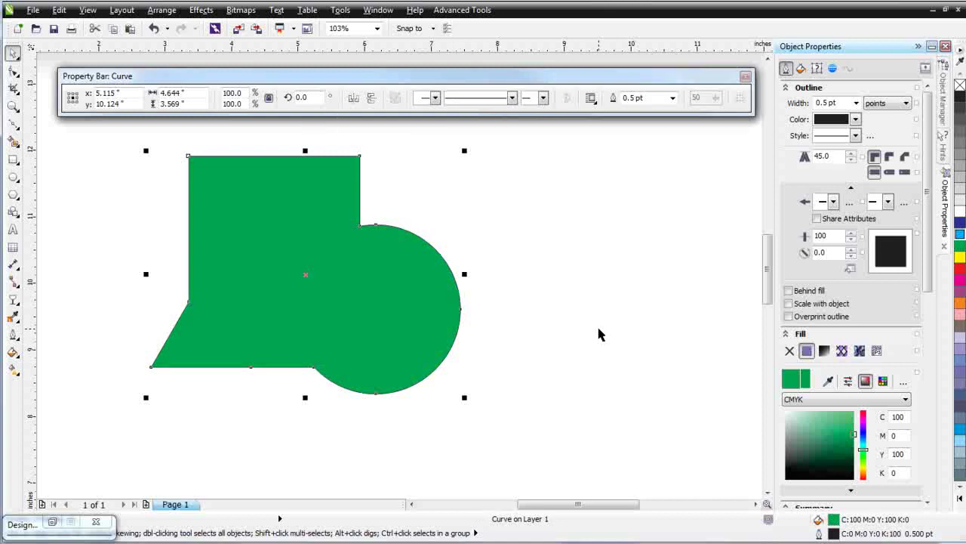
key(ctrl+z)
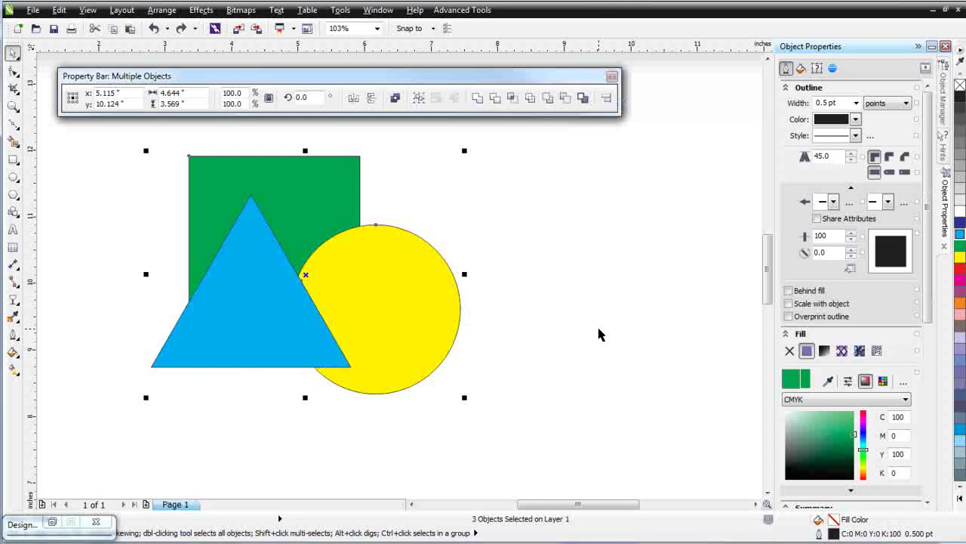
Fill the green rectangle with red and select all three shapes.
click(476, 294)
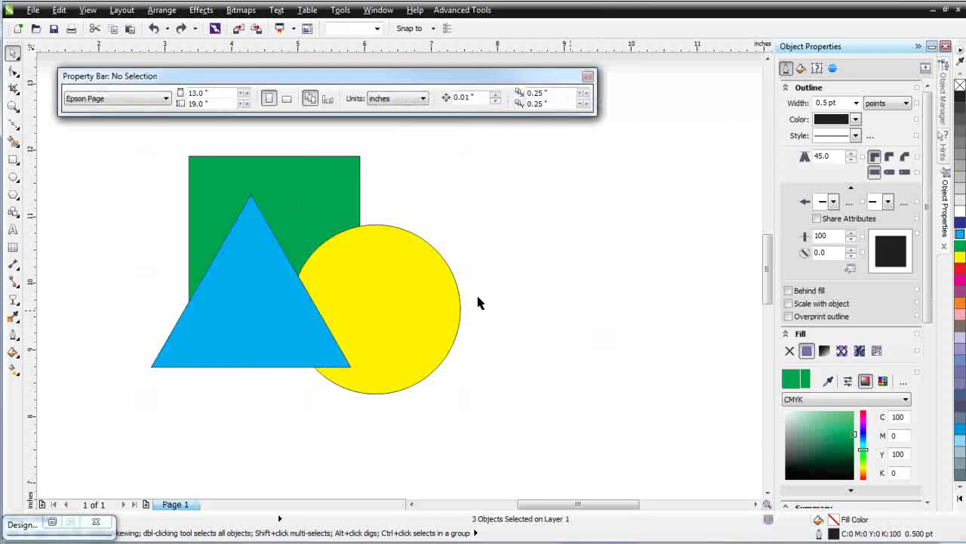
click(323, 181)
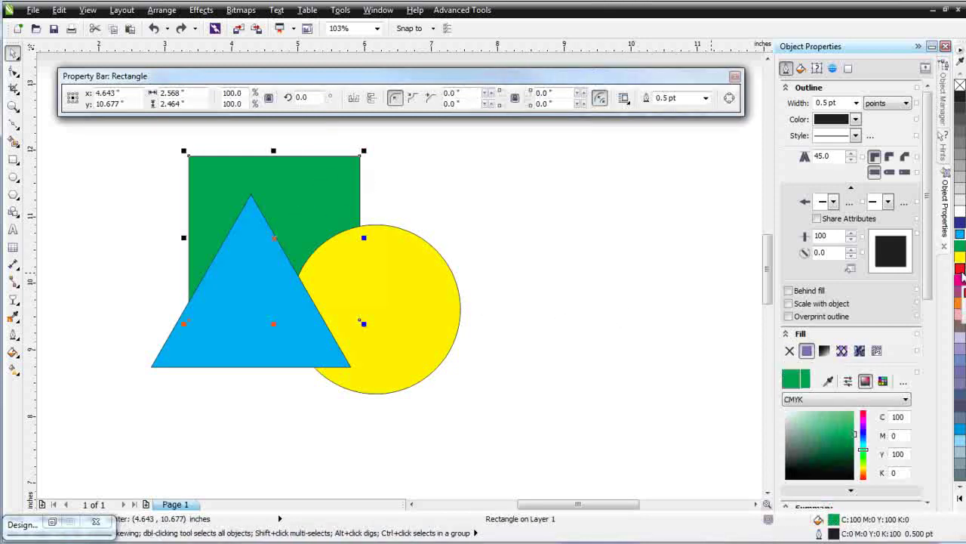
click(961, 269)
click(531, 316)
drag(570, 450, 86, 143)
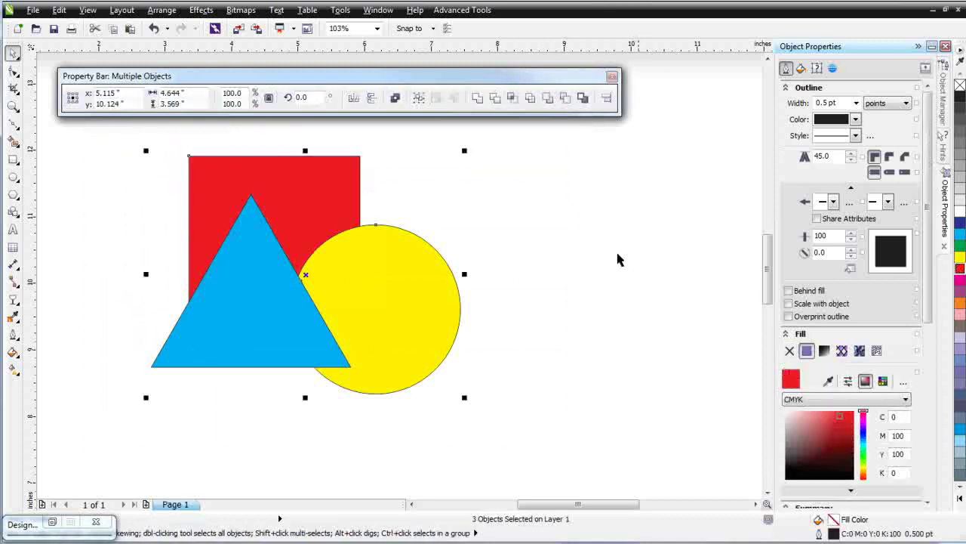
Try Weld and Combine in turn on the red rectangle, circle and triangle, undoing each result.
click(478, 98)
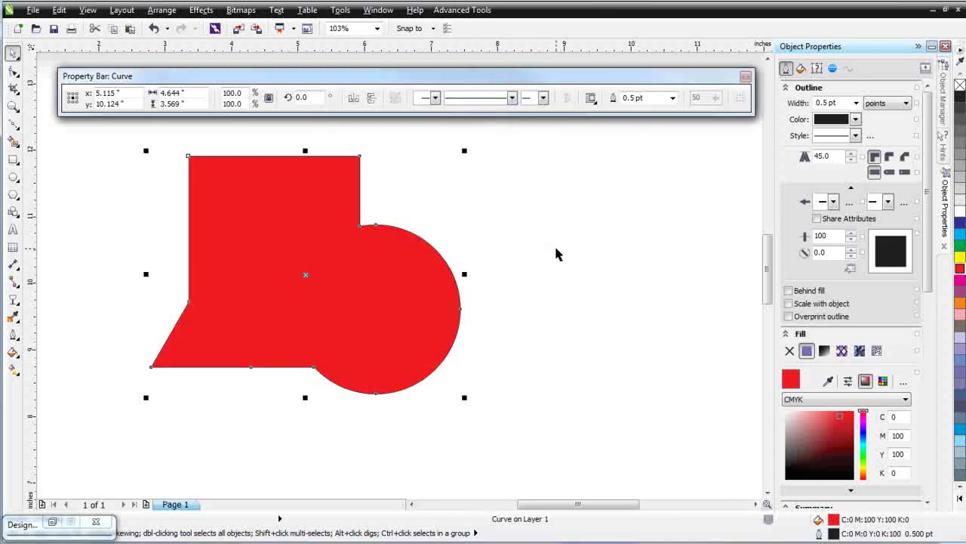
key(ctrl+z)
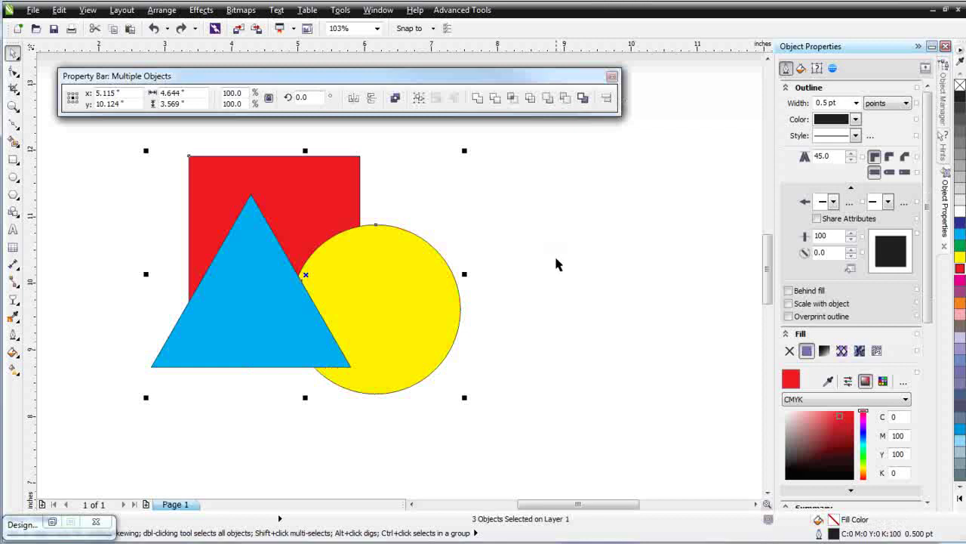
click(396, 98)
click(442, 368)
click(360, 291)
drag(359, 291, 569, 332)
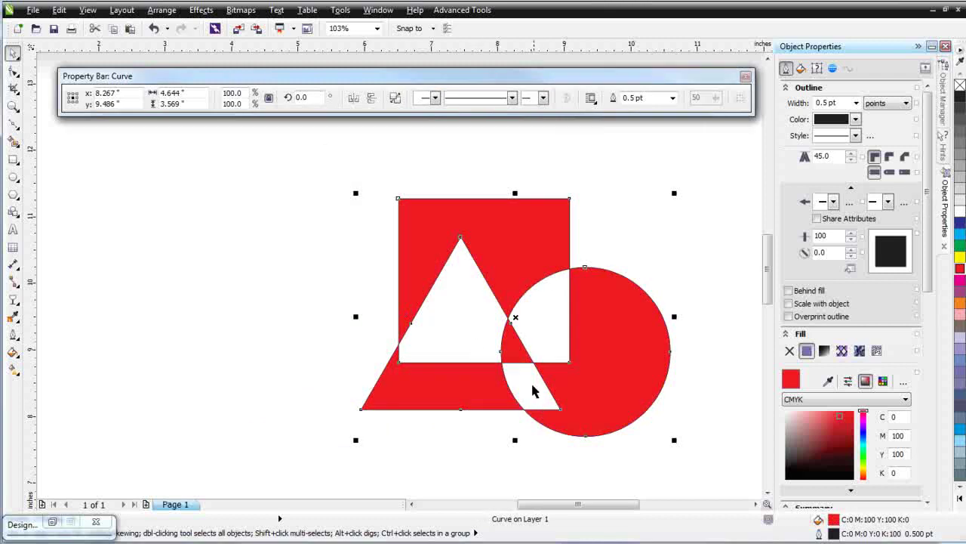
key(ctrl+z)
key(ctrl+z)
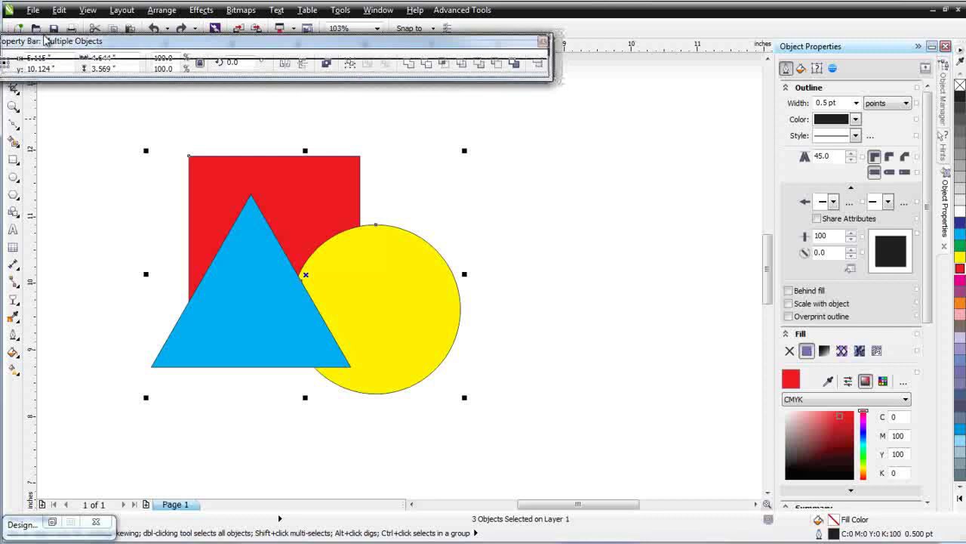
Dock the floating property bar and reselect the three shapes.
double_click(47, 38)
click(619, 332)
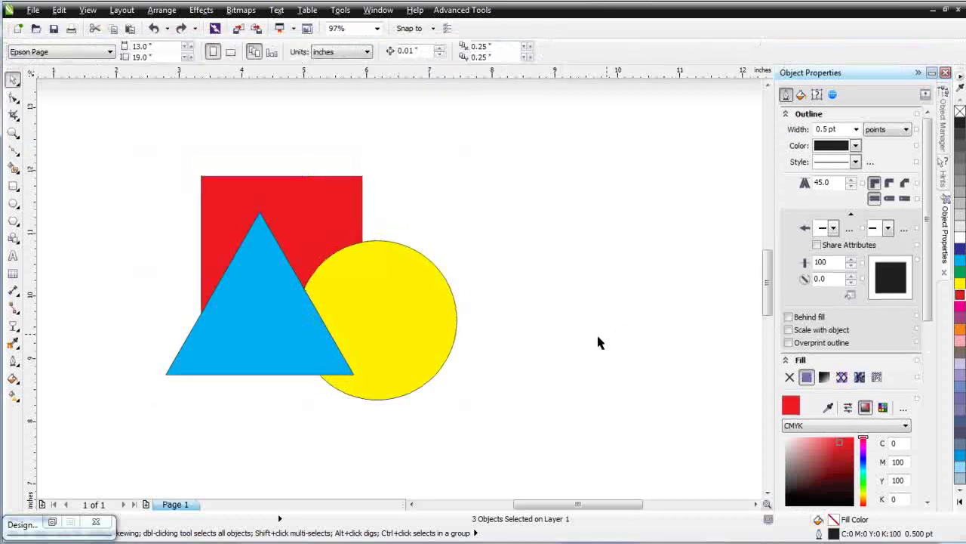
drag(495, 133, 148, 446)
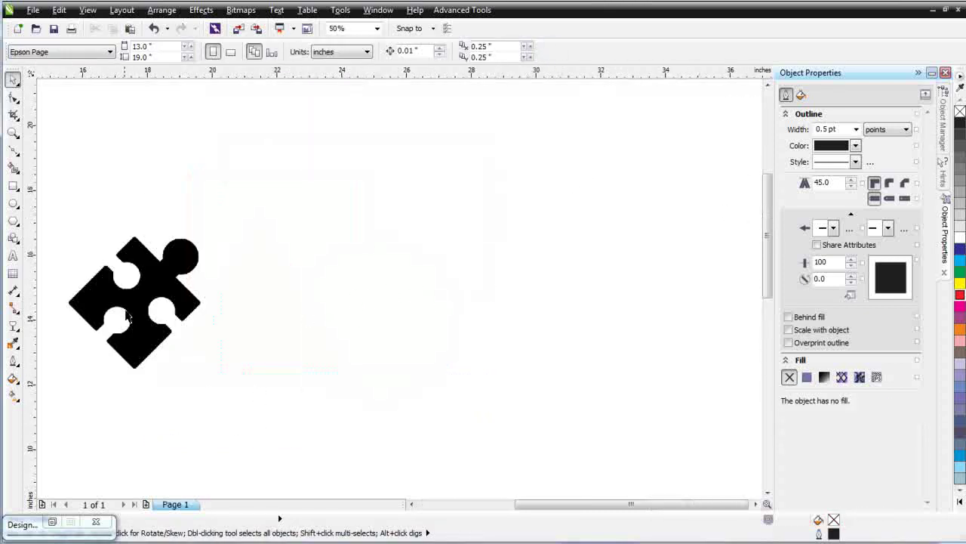
Move the black puzzle-piece bitmap toward the centre of the view and apply a Uniform transparency to it.
drag(128, 317, 389, 284)
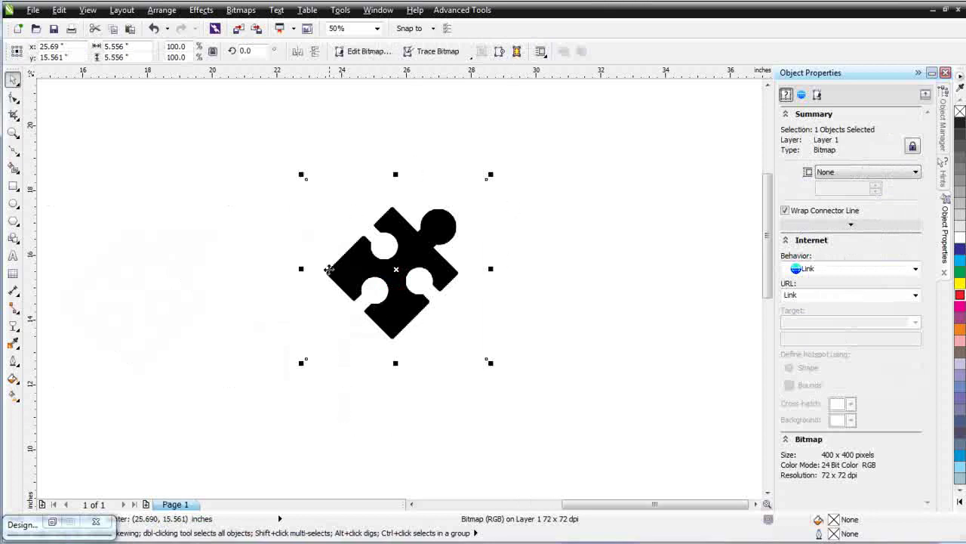
click(14, 326)
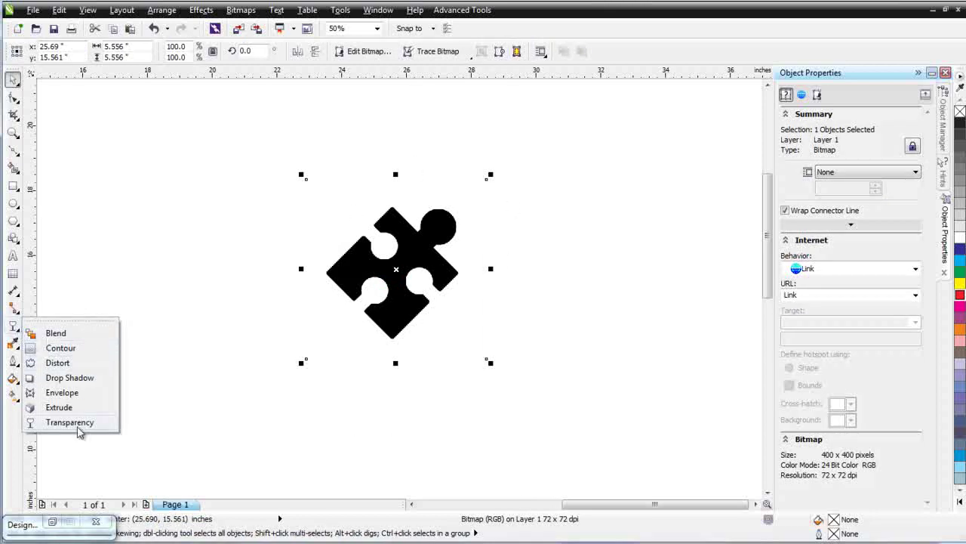
click(53, 422)
click(98, 51)
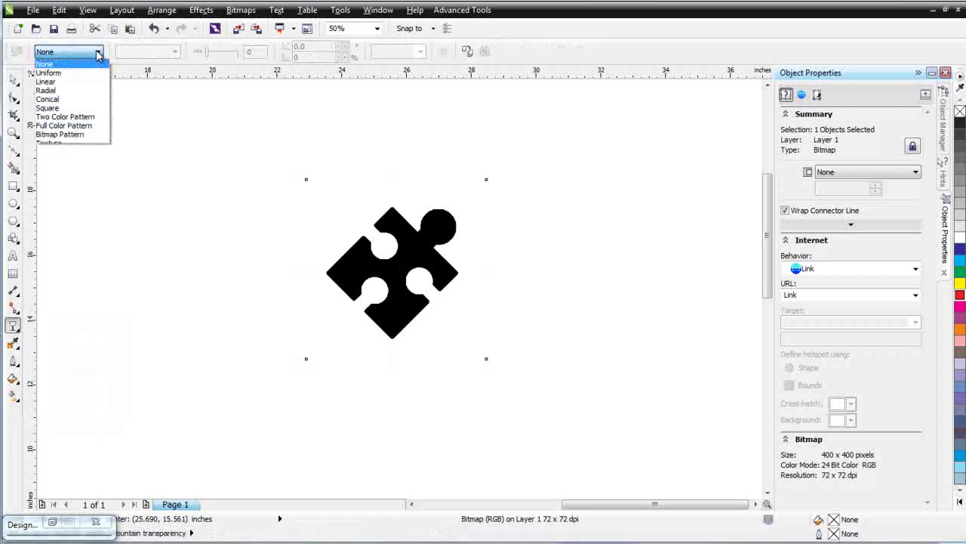
click(85, 68)
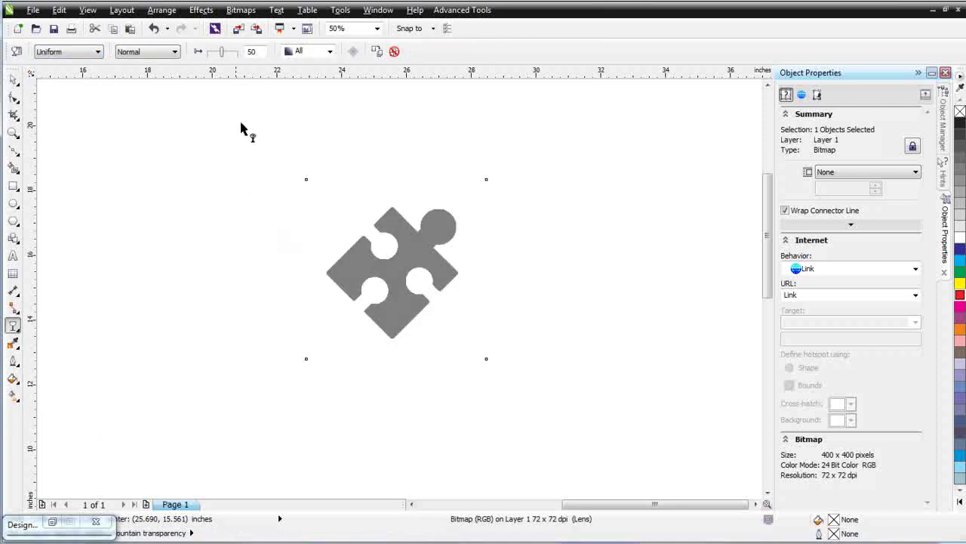
Lock the puzzle-piece bitmap in place and unlock it again.
right_click(406, 273)
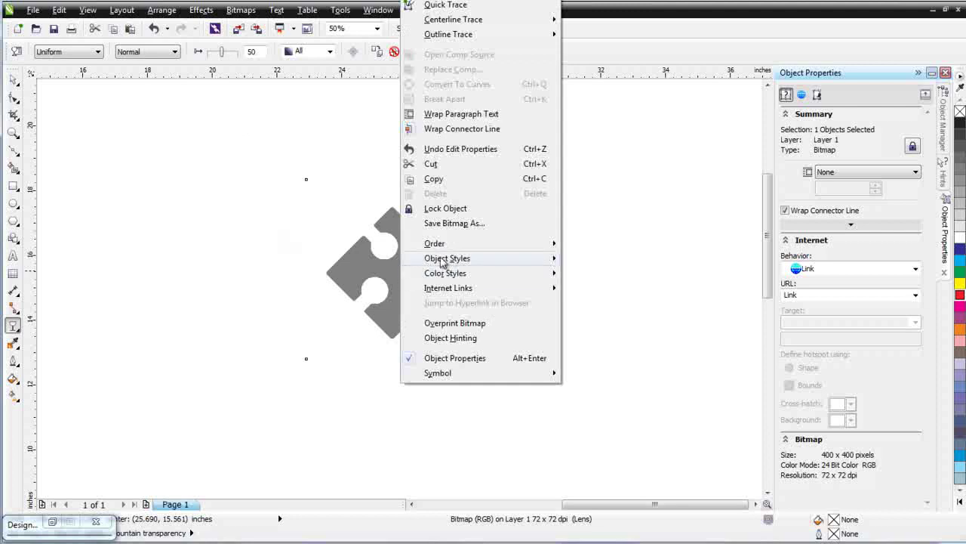
click(468, 211)
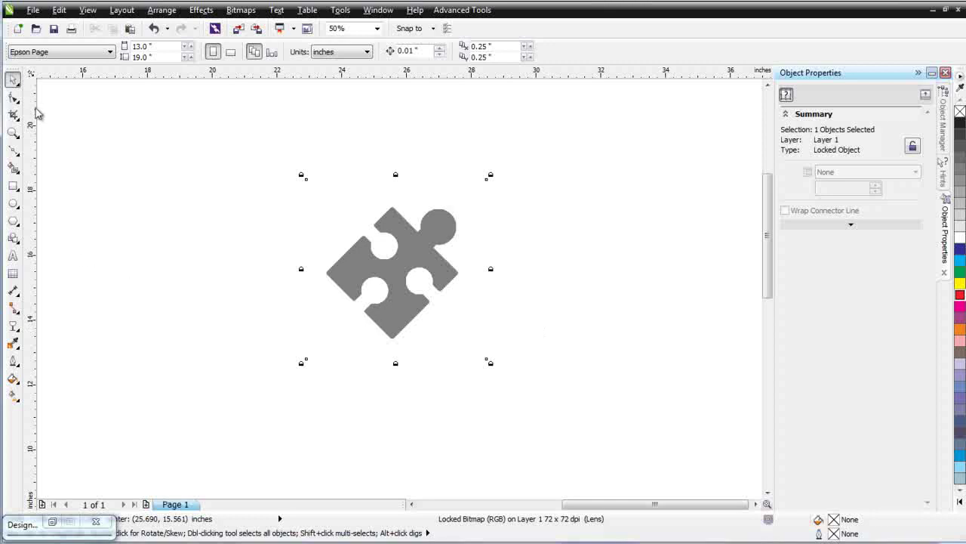
right_click(408, 278)
click(453, 285)
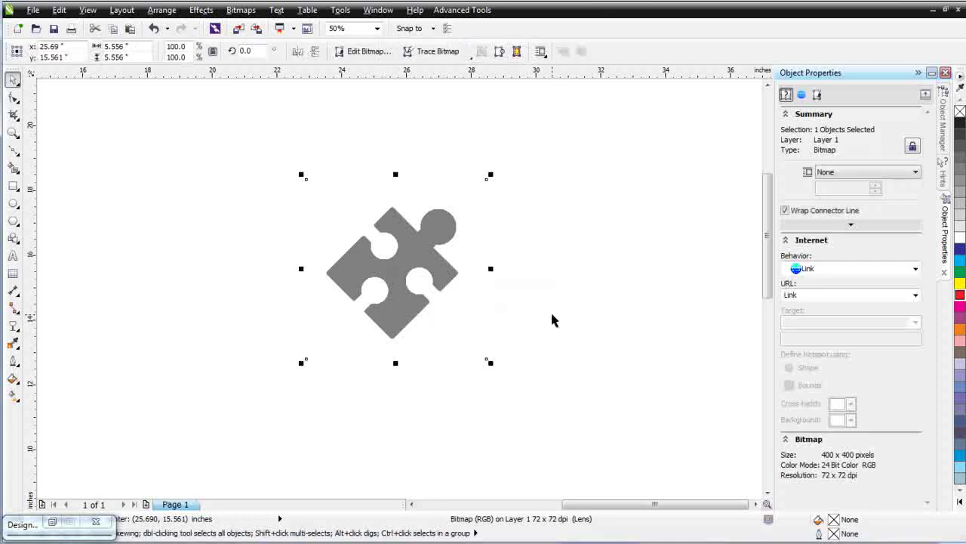
Rotate the puzzle-piece bitmap by 45 degrees so its knob points straight up, and lock it in place.
click(427, 272)
drag(490, 175, 392, 164)
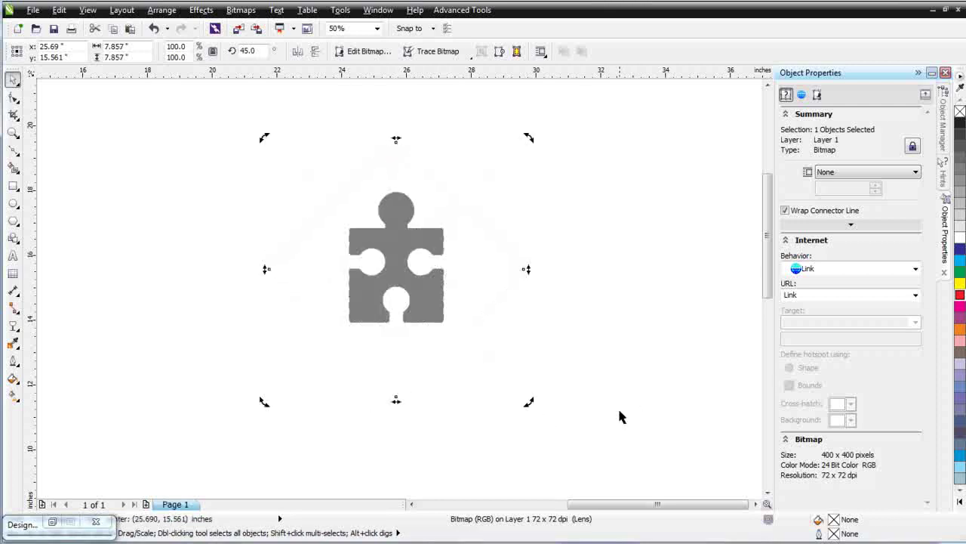
scroll(438, 287, up, 1)
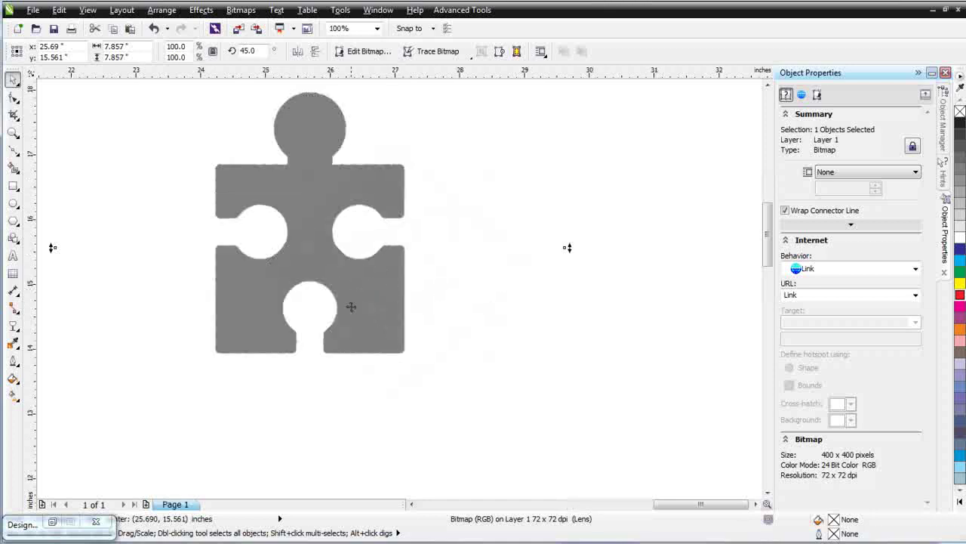
scroll(306, 318, down, 1)
right_click(421, 259)
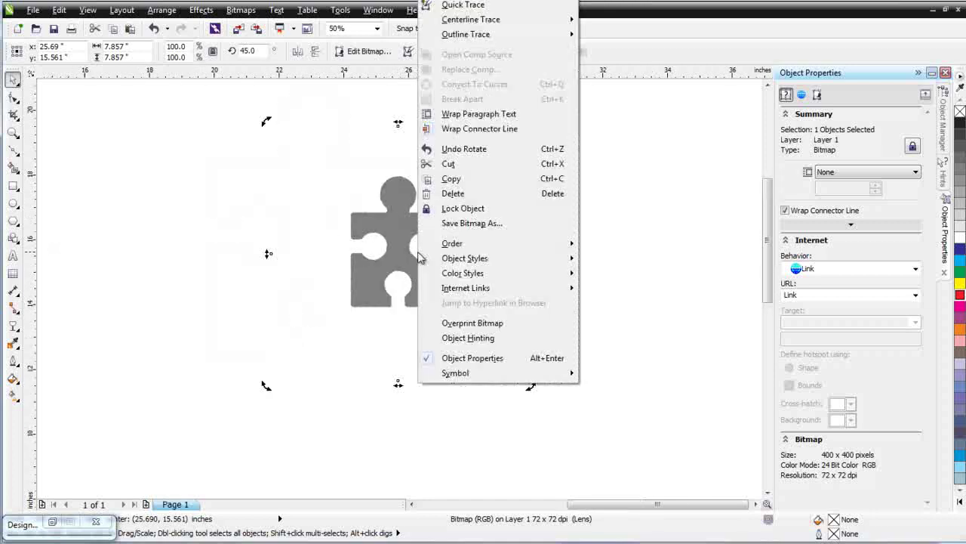
click(453, 208)
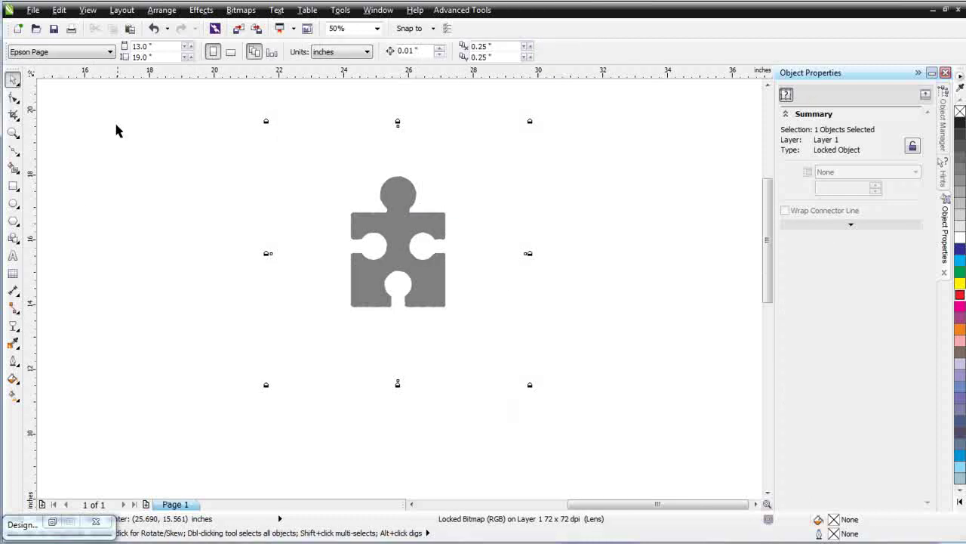
Trace the puzzle piece's square body with a rectangle about 2.93 by 2.92 inches and round its corners to about 0.08 inch.
click(13, 134)
drag(335, 194, 479, 337)
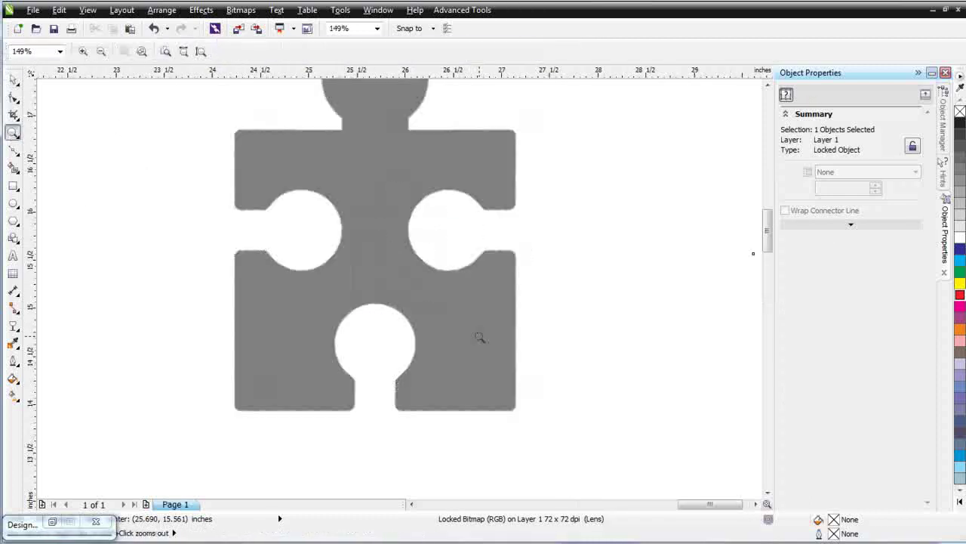
click(13, 186)
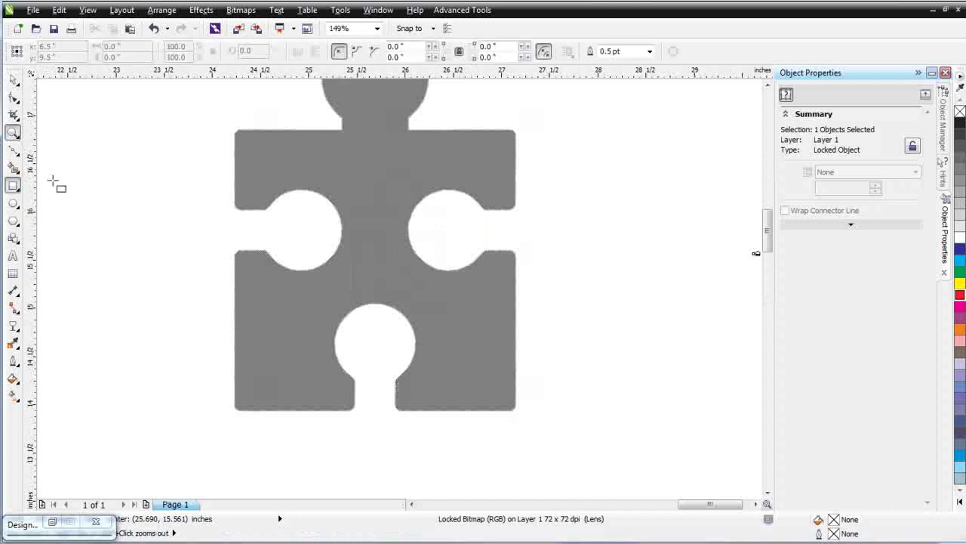
drag(234, 129, 518, 410)
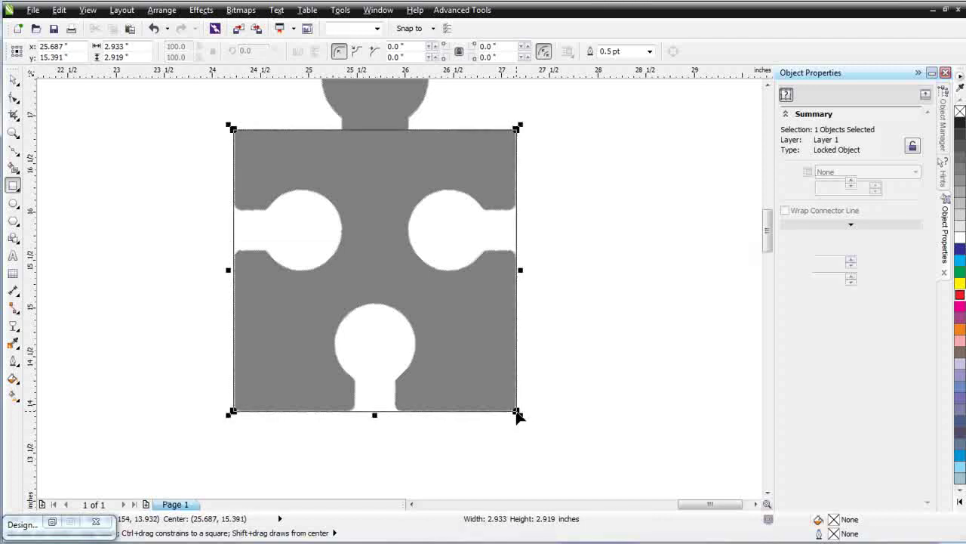
scroll(250, 125, up, 2)
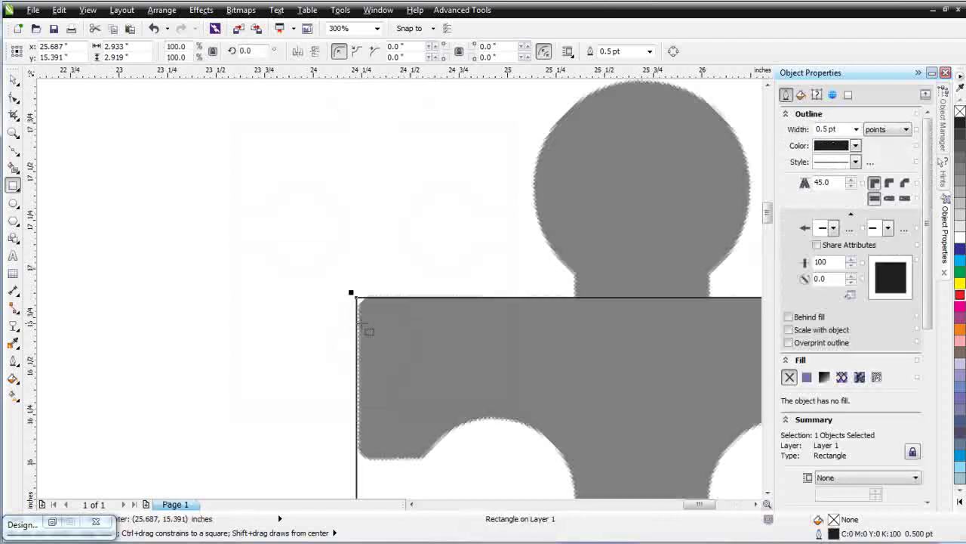
click(14, 99)
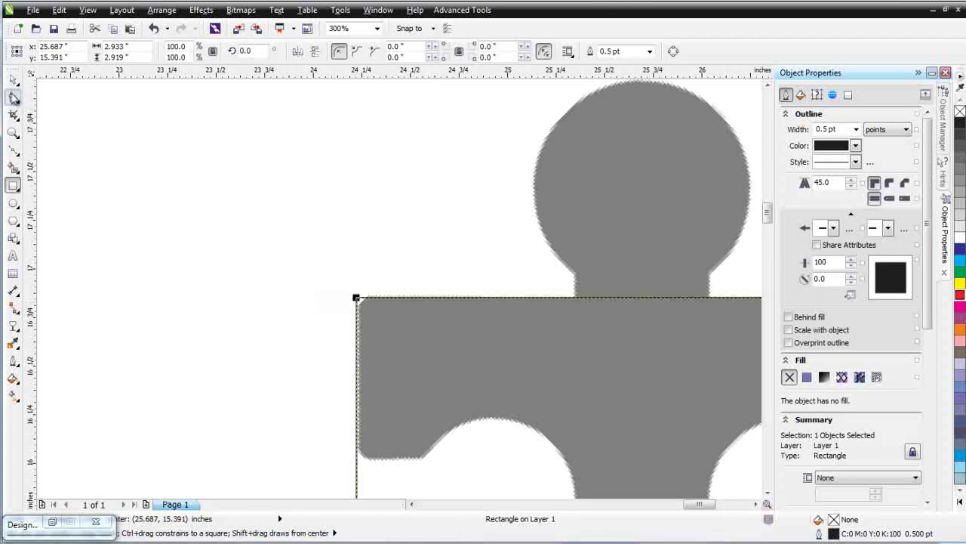
drag(357, 298, 358, 317)
scroll(473, 356, down, 1)
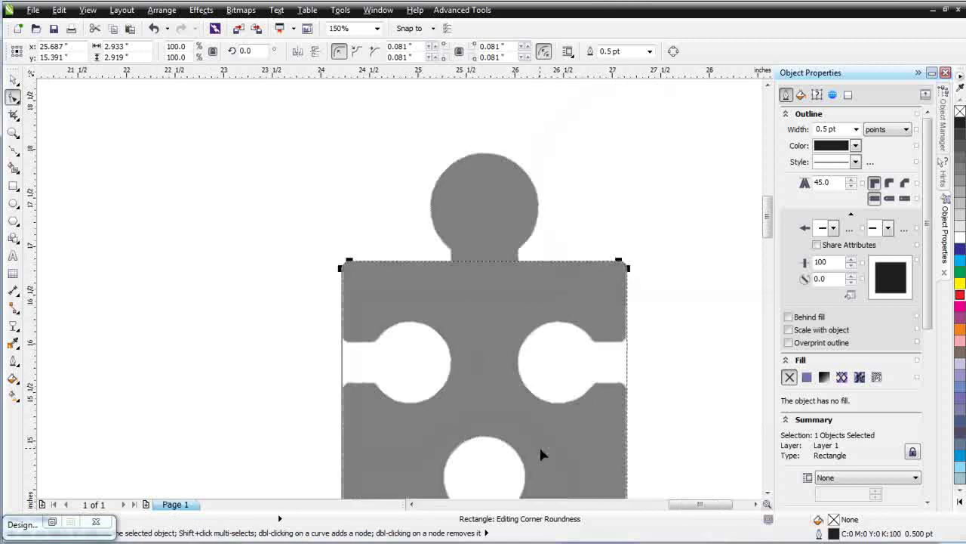
Draw a circle over the puzzle piece's left round hole and fit it to about 0.84 inch in diameter.
click(13, 202)
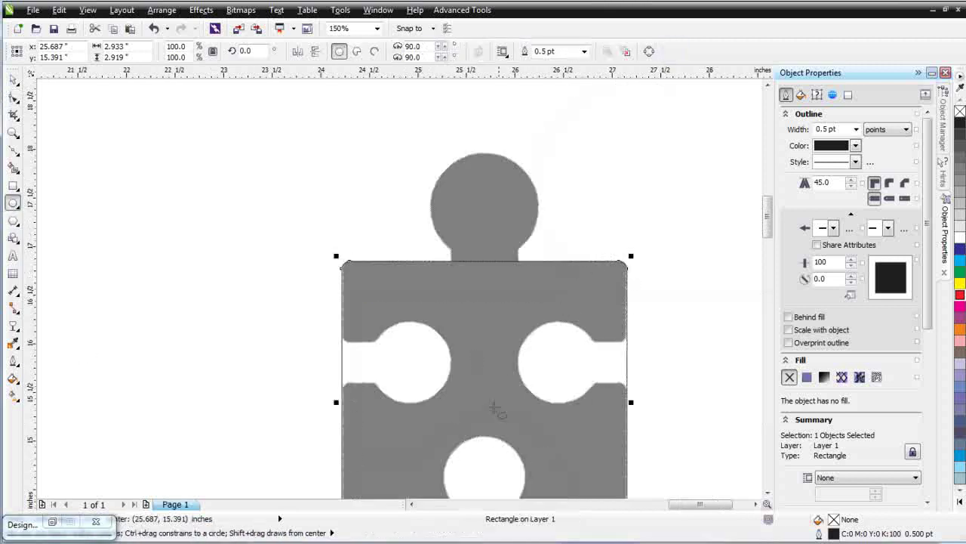
drag(413, 364, 440, 407)
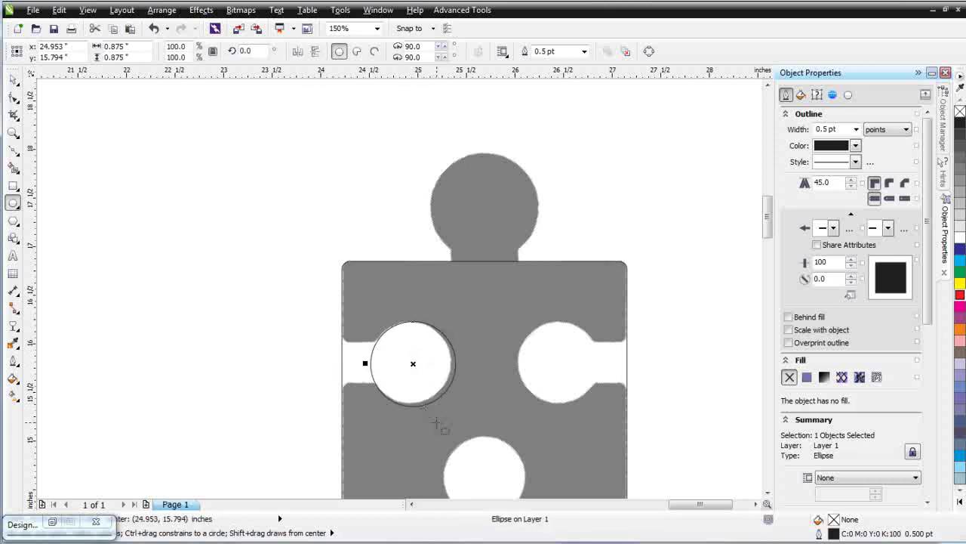
click(14, 79)
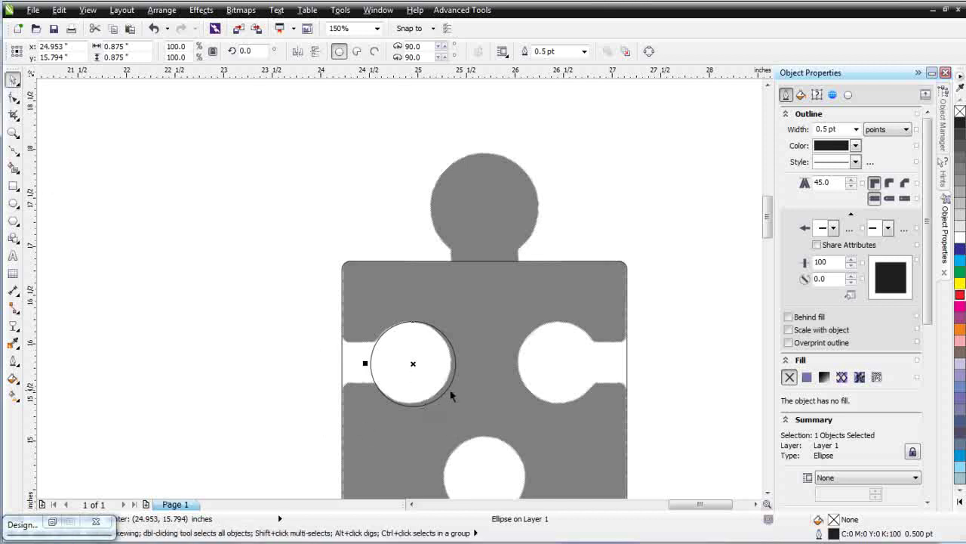
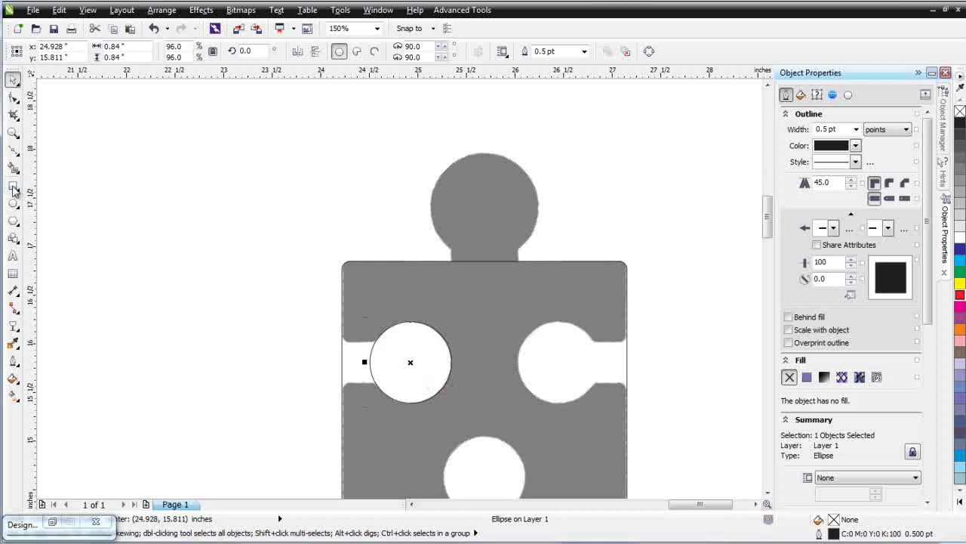
Draw a rectangle about 0.69 inch wide over the left hole's neck and stretch it to about 0.43 inch high.
drag(325, 344, 393, 383)
scroll(392, 370, up, 2)
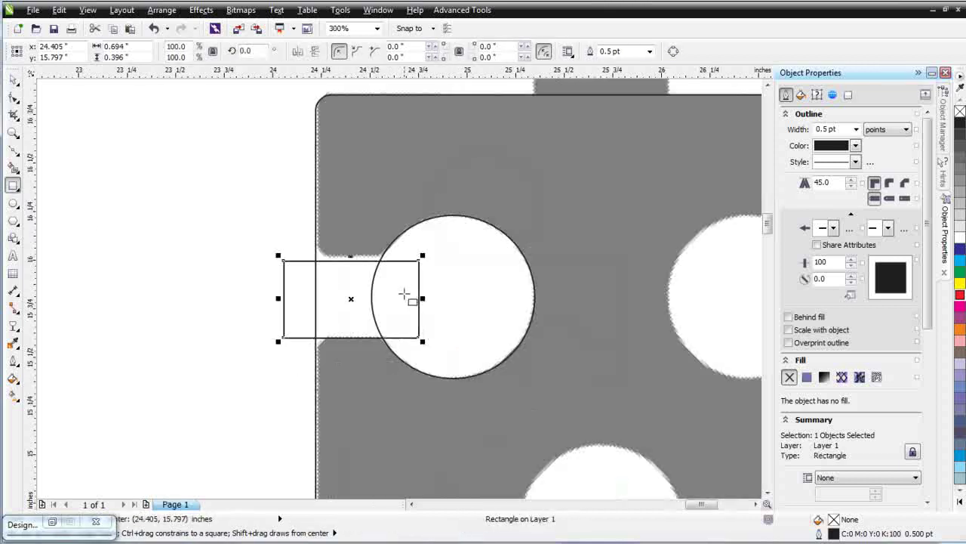
click(13, 79)
drag(350, 256, 349, 245)
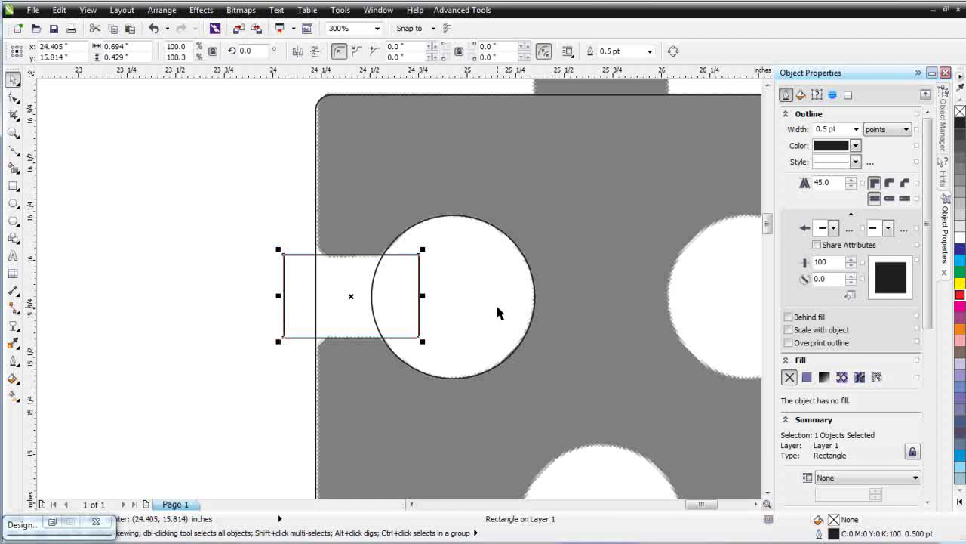
Align the neck rectangle and the left circle on the same horizontal centre line and check the fit against the bitmap.
shift+click(467, 293)
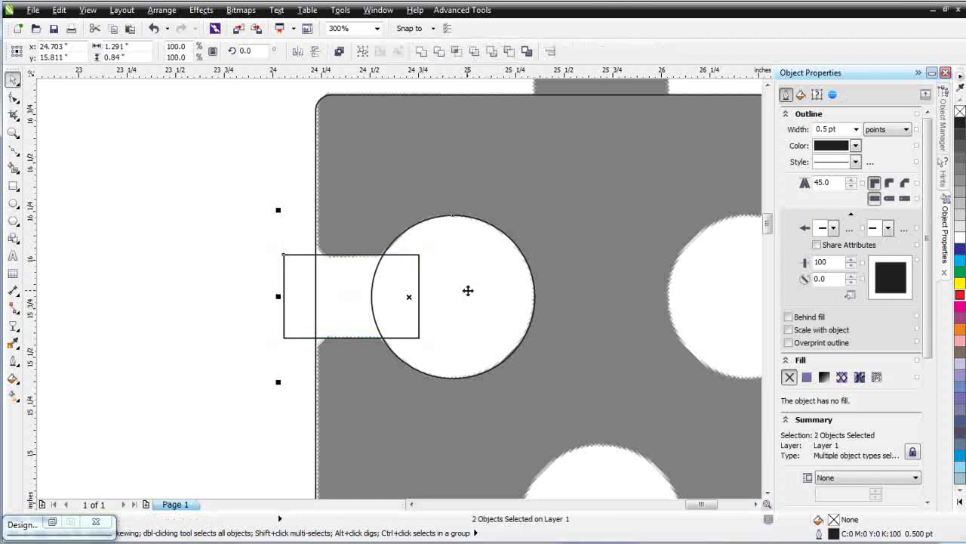
key(c)
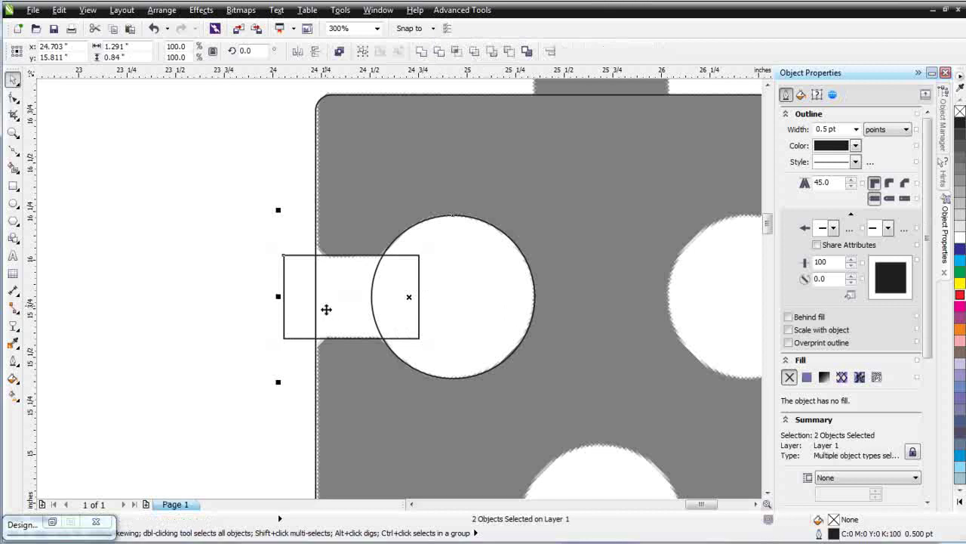
scroll(334, 269, up, 1)
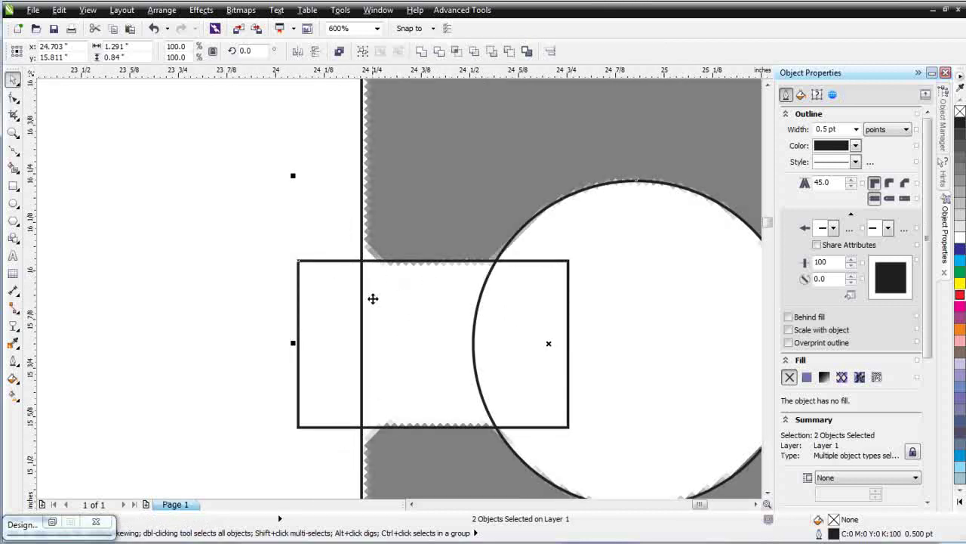
scroll(401, 290, up, 1)
scroll(398, 290, down, 3)
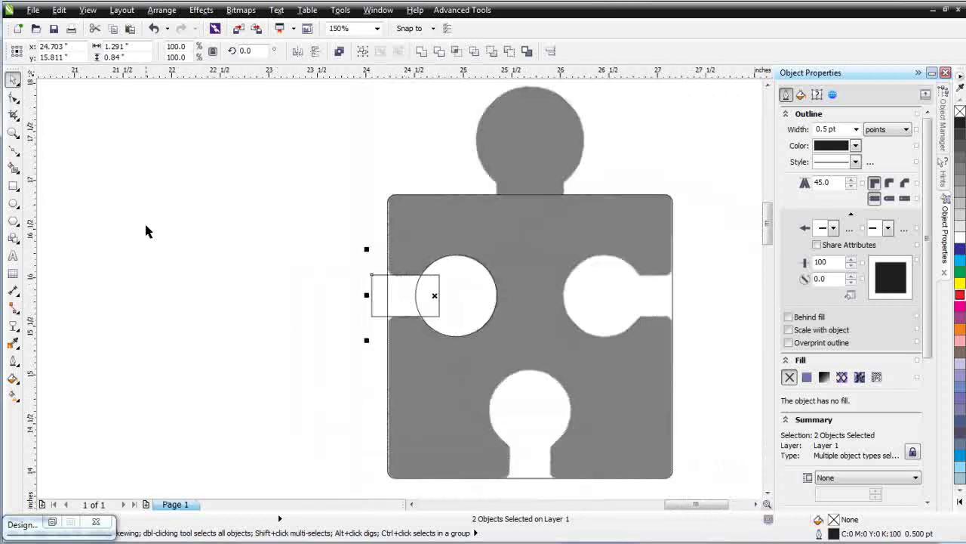
Draw a square of about 0.64 inch left of the puzzle piece and place a copy of the neck rectangle and circle above it.
click(13, 185)
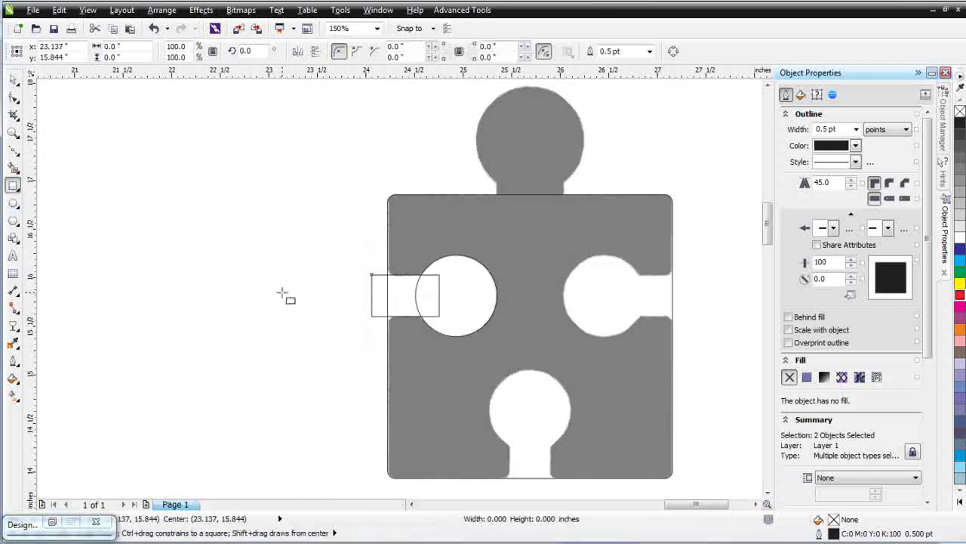
drag(282, 293, 314, 324)
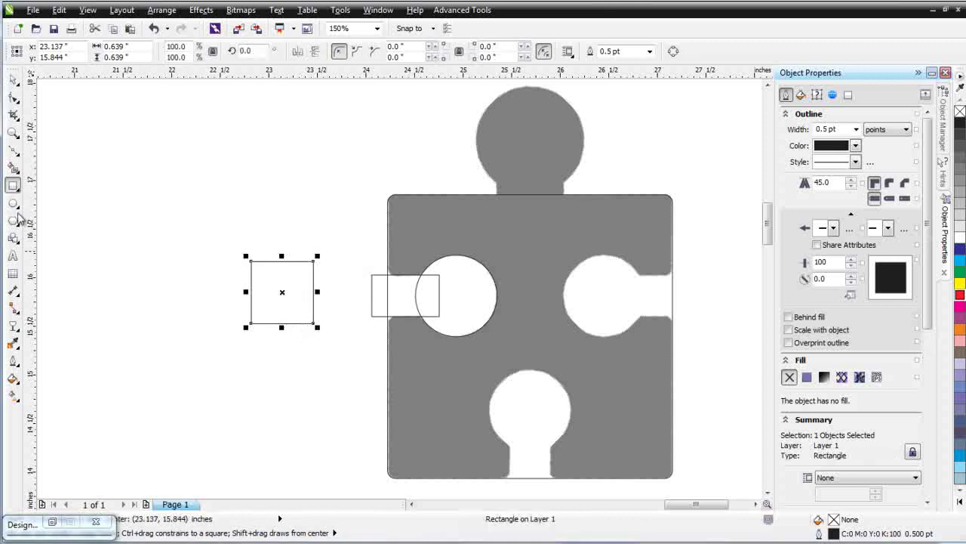
click(13, 79)
click(406, 302)
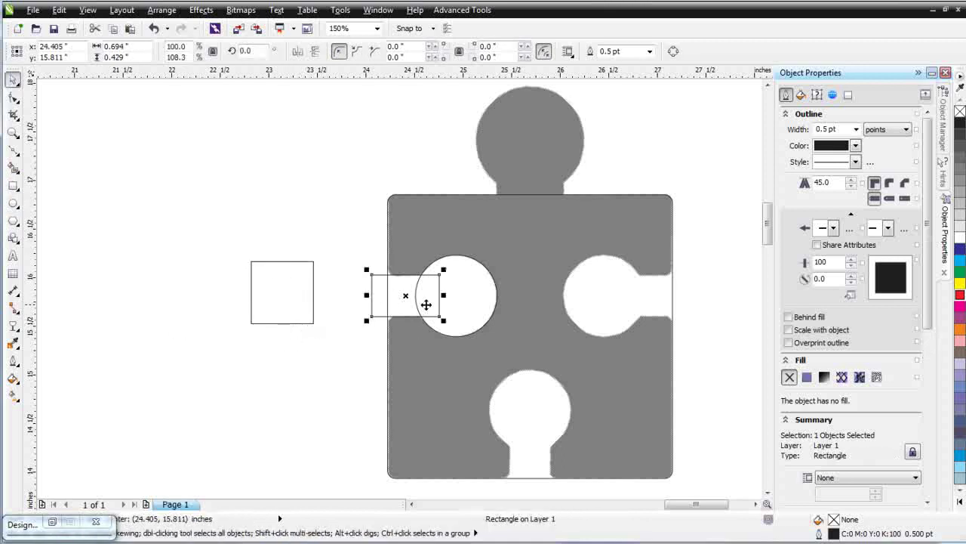
shift+click(450, 306)
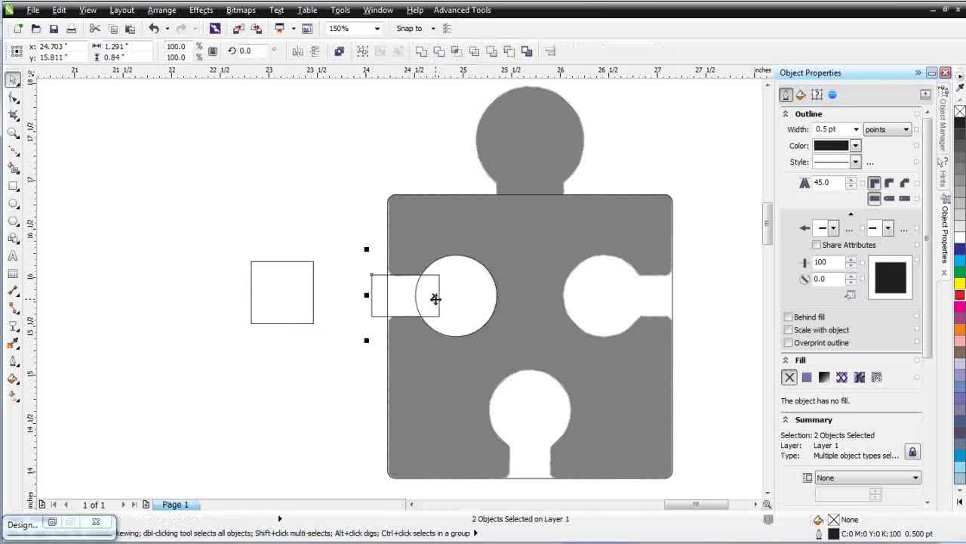
drag(436, 299, 328, 147)
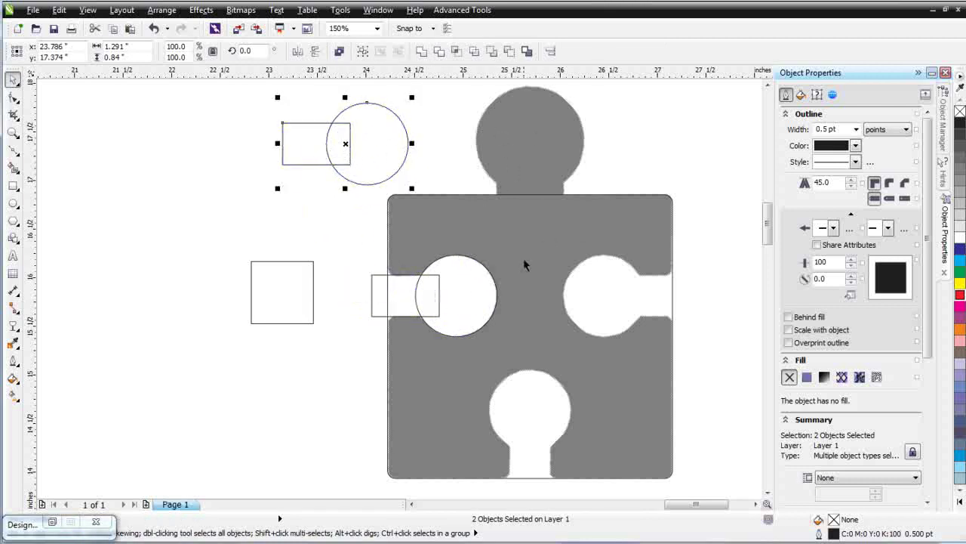
Rotate the small square by 45 degrees into a diamond and move it over the outer end of the neck rectangle.
click(283, 280)
click(281, 295)
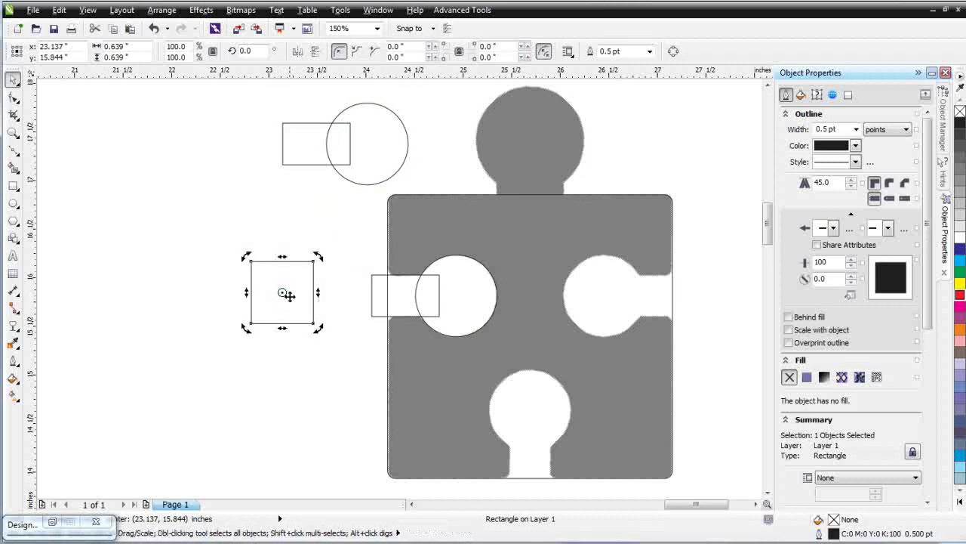
drag(318, 257, 343, 299)
drag(269, 301, 356, 304)
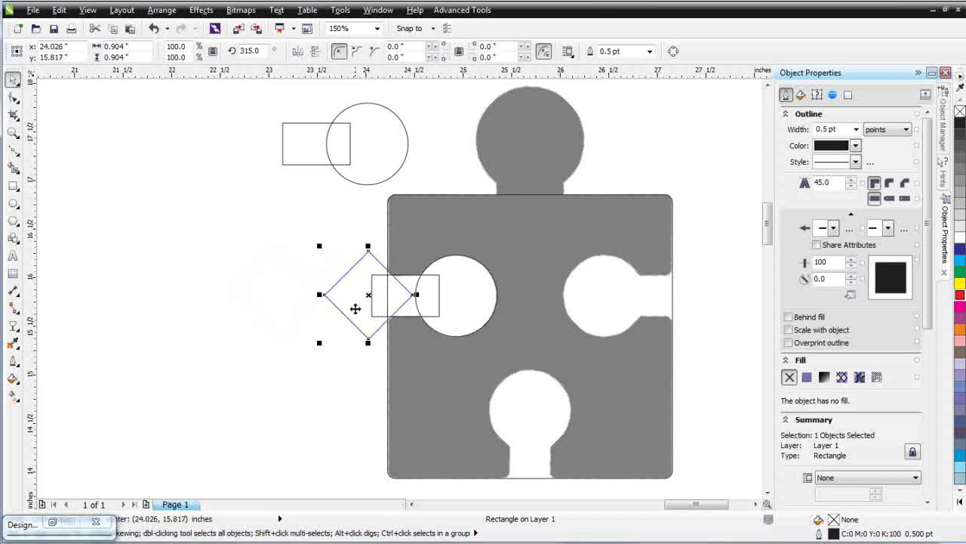
Align the diamond, neck rectangle and left circle on one horizontal centre line and weld them into a single shape.
drag(245, 223, 511, 365)
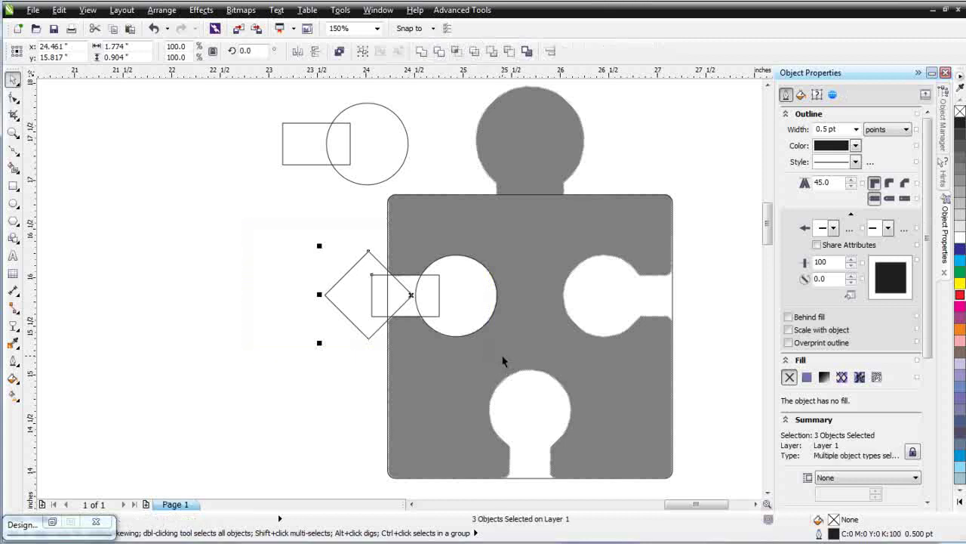
drag(503, 360, 503, 361)
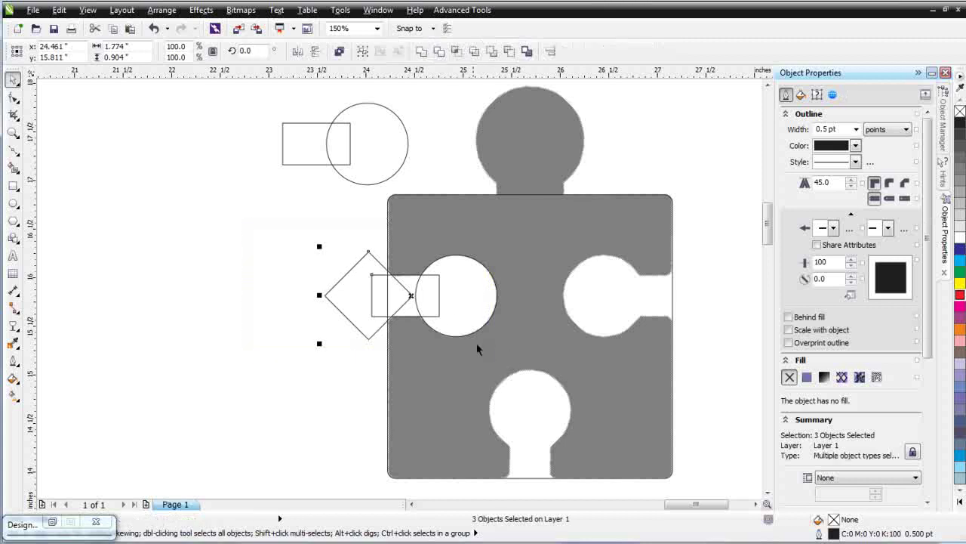
click(421, 51)
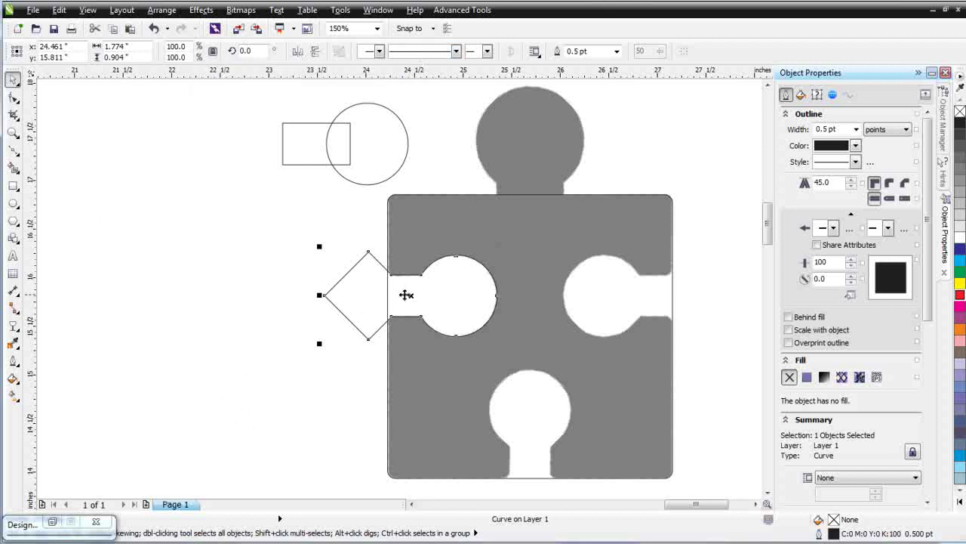
Place a copy of the welded cutout shape over the puzzle piece's right hole, level with the original.
click(354, 303)
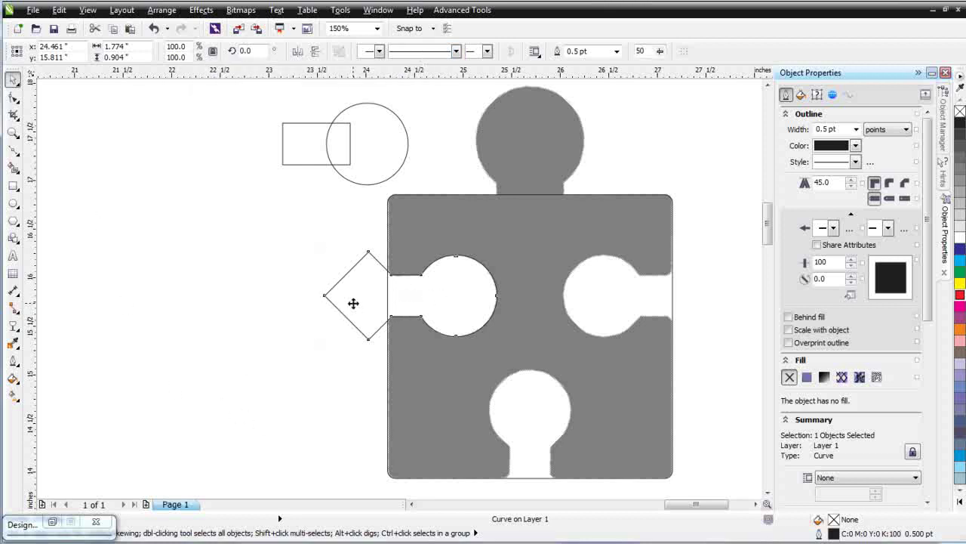
drag(353, 302, 591, 320)
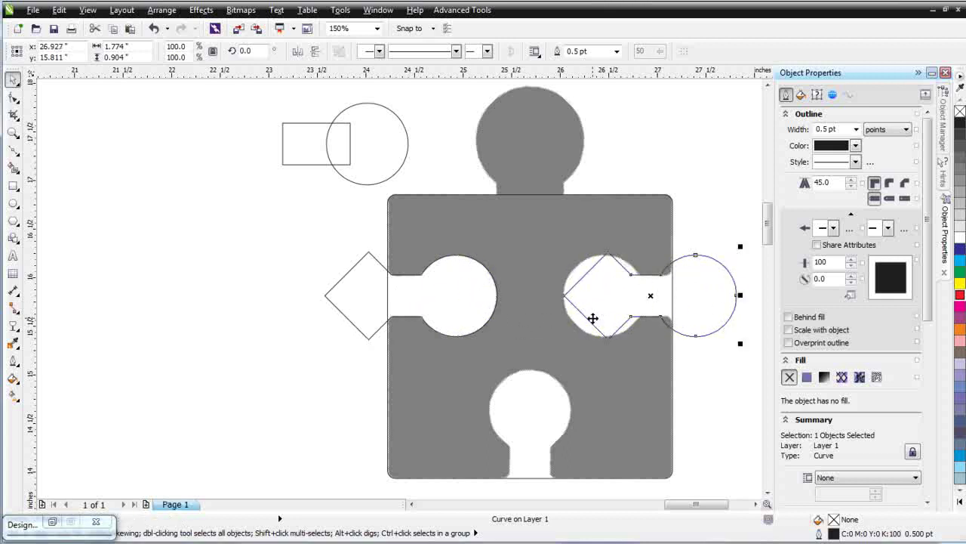
Mirror the right cutout shape horizontally, then fit a copy rotated to 90 degrees over the puzzle piece's bottom hole.
click(295, 54)
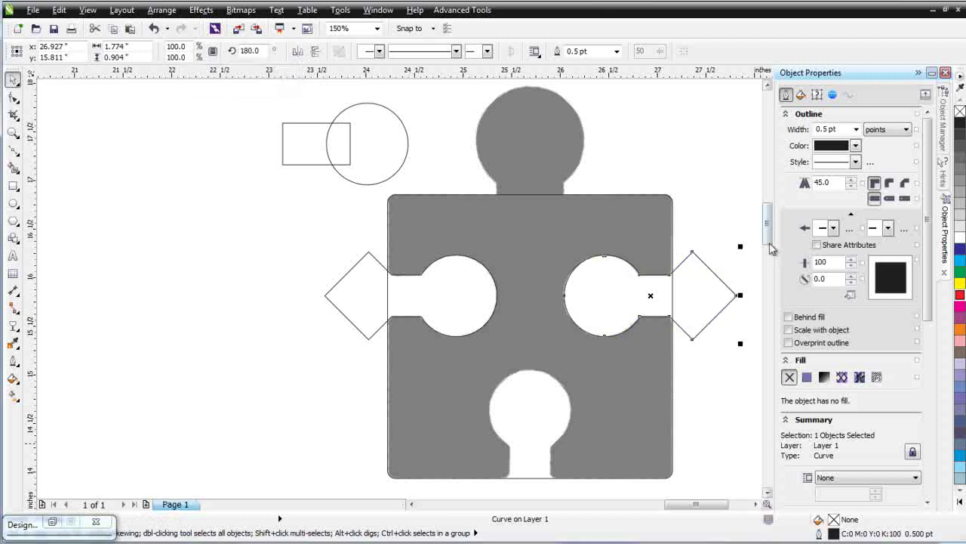
scroll(769, 219, down, 3)
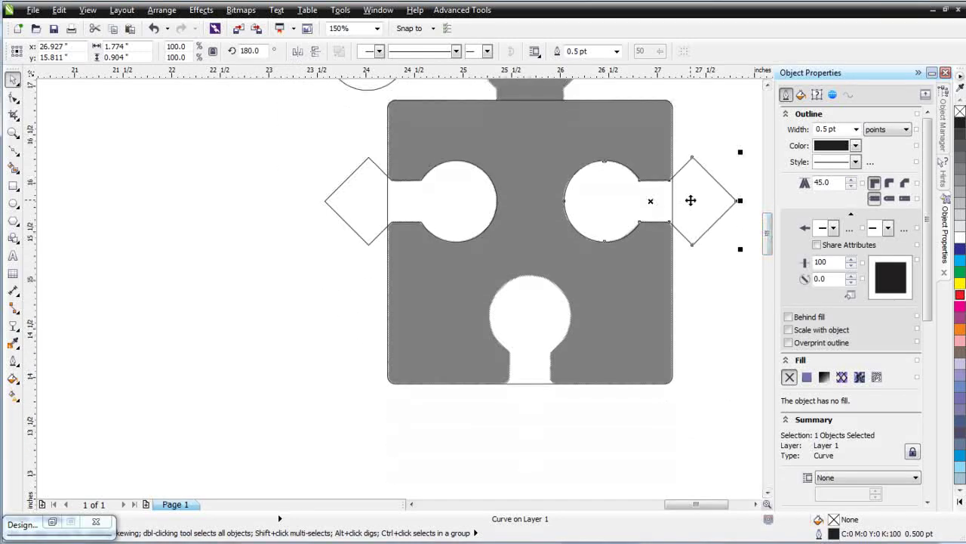
drag(690, 200, 564, 330)
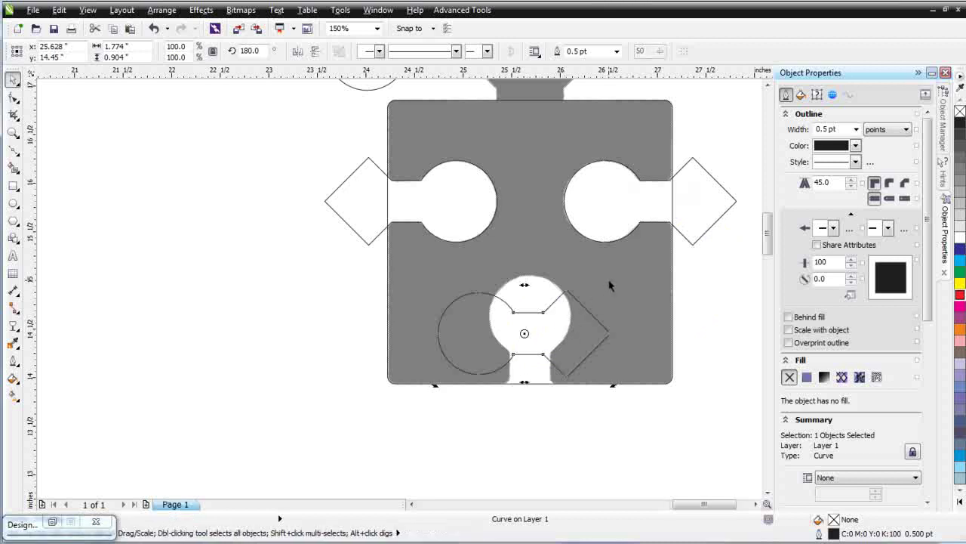
drag(613, 290, 570, 422)
drag(539, 287, 547, 321)
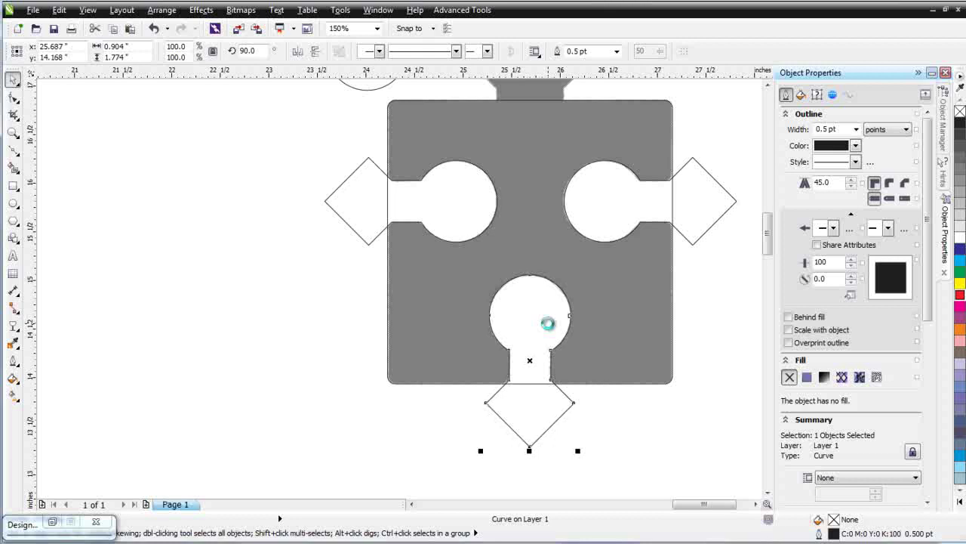
Subtract the three cutout shapes from the rounded square with Back Minus Front and fill the resulting body black.
key(F3)
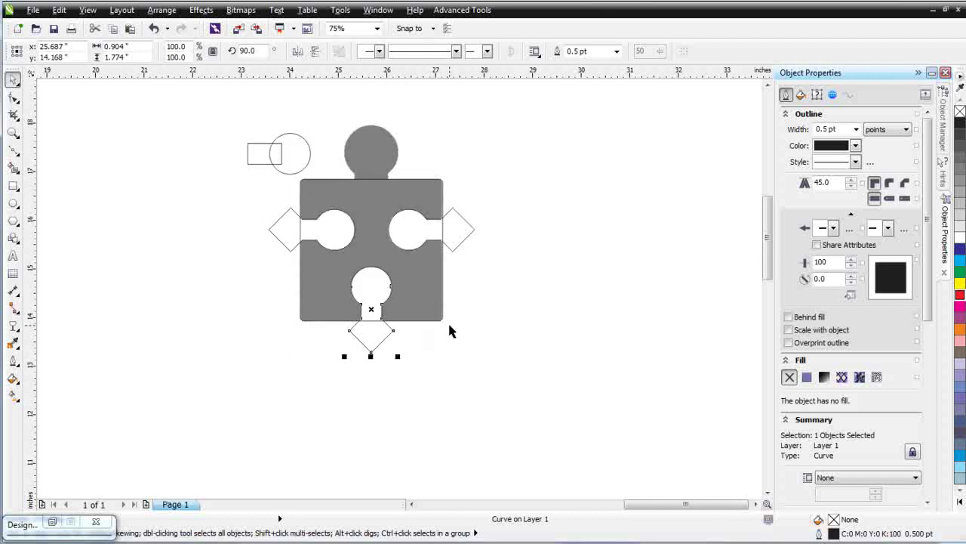
drag(543, 427, 213, 168)
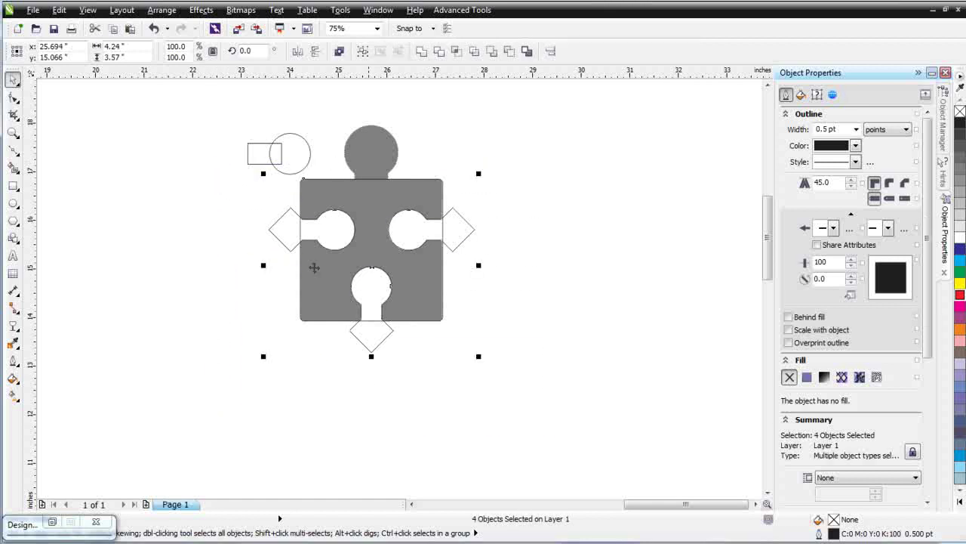
click(510, 50)
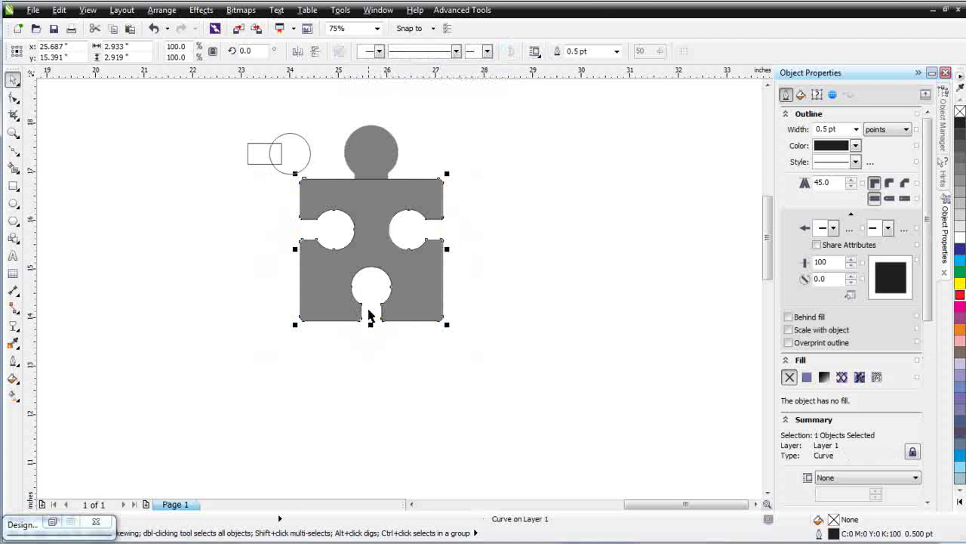
click(961, 125)
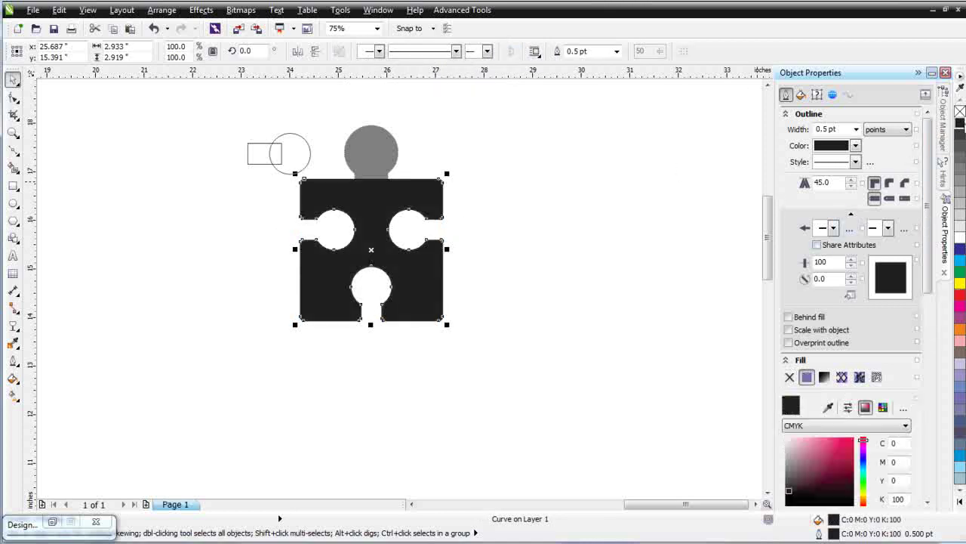
Move the spare circle over the puzzle piece's top knob and enlarge it about its centre to about 1.1 inches.
scroll(319, 197, up, 1)
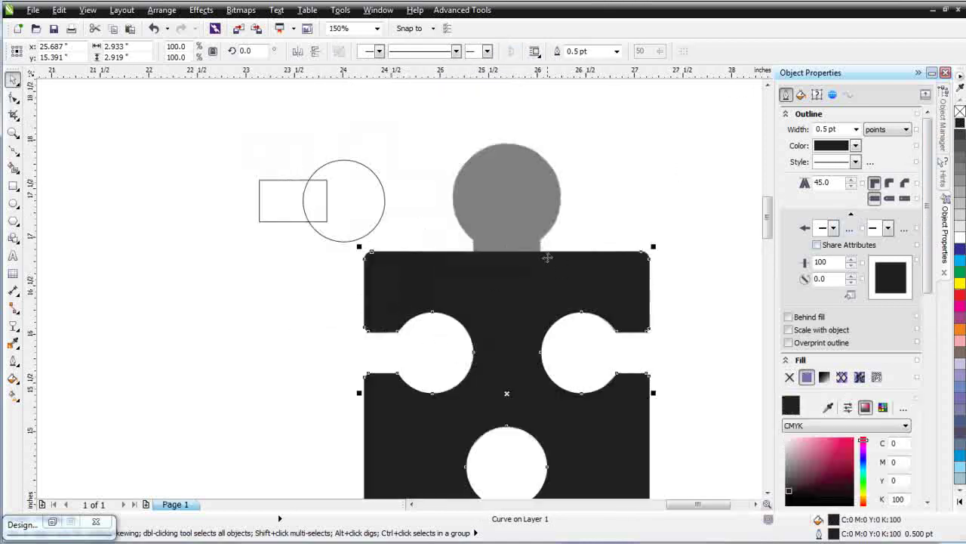
click(370, 206)
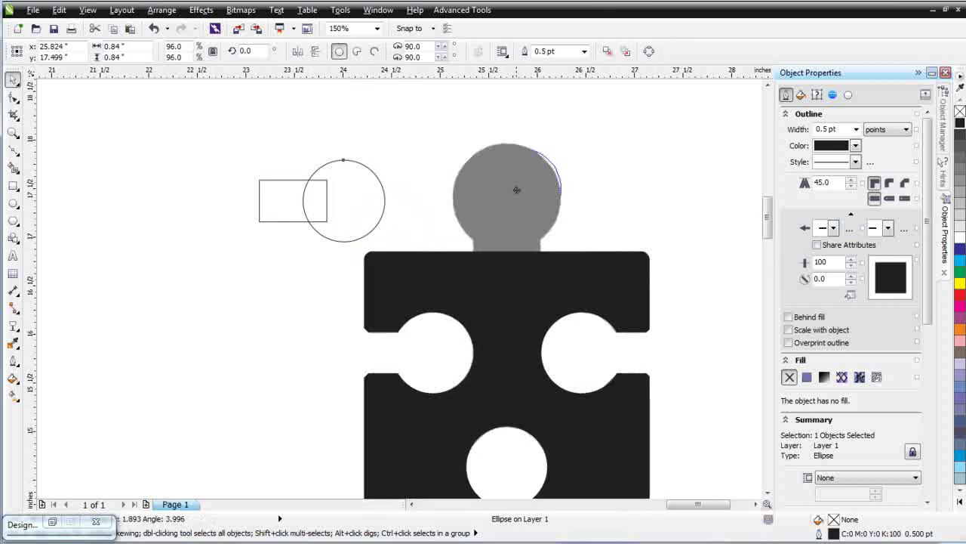
drag(502, 200, 506, 199)
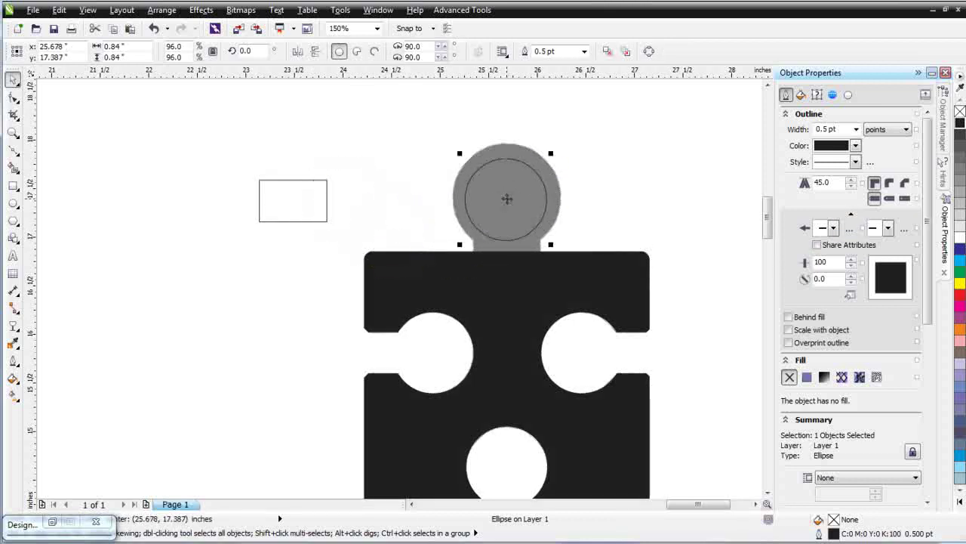
drag(507, 201, 507, 199)
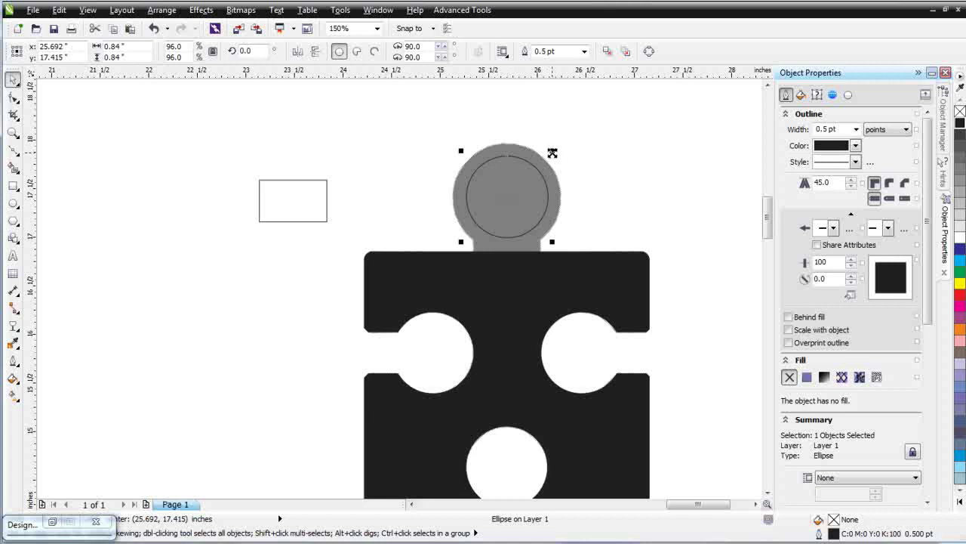
drag(553, 154, 564, 140)
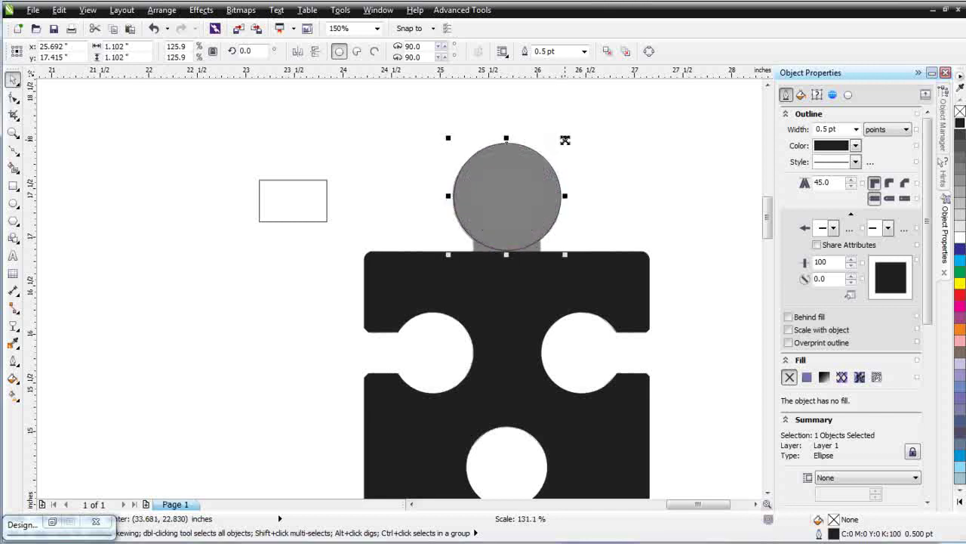
Place the spare rectangle over the knob's neck, overlapping the body, and centre it on the circle's vertical axis.
click(291, 205)
alt+click(295, 212)
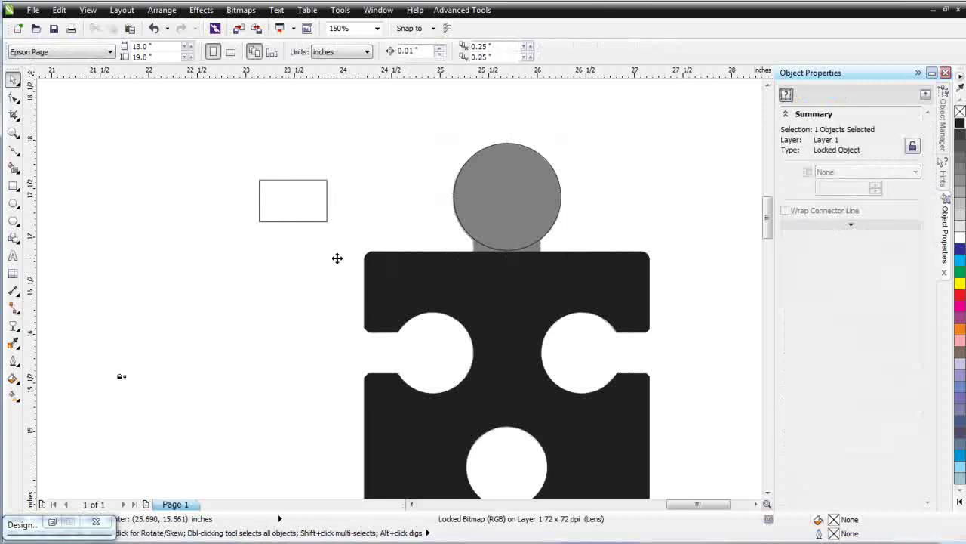
click(312, 204)
drag(294, 205, 506, 255)
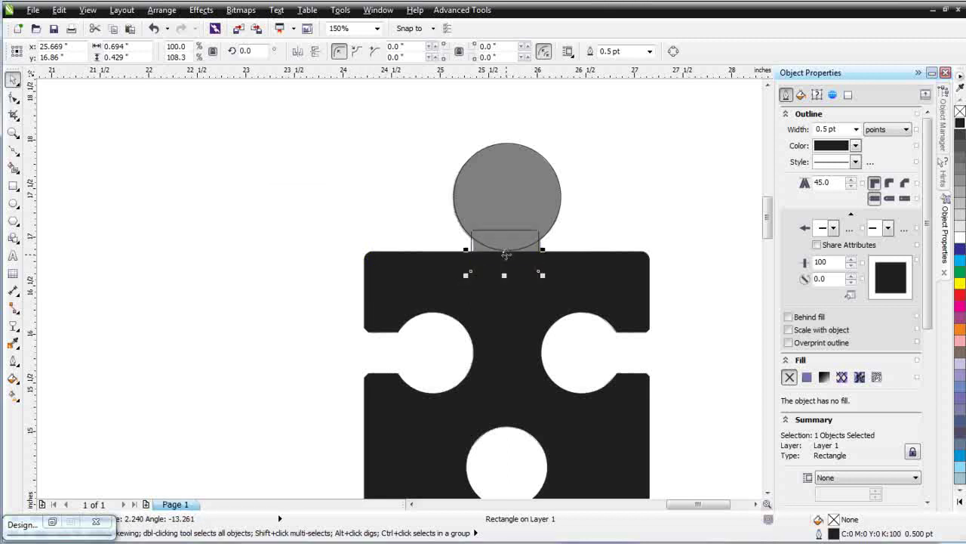
shift+click(519, 198)
key(c)
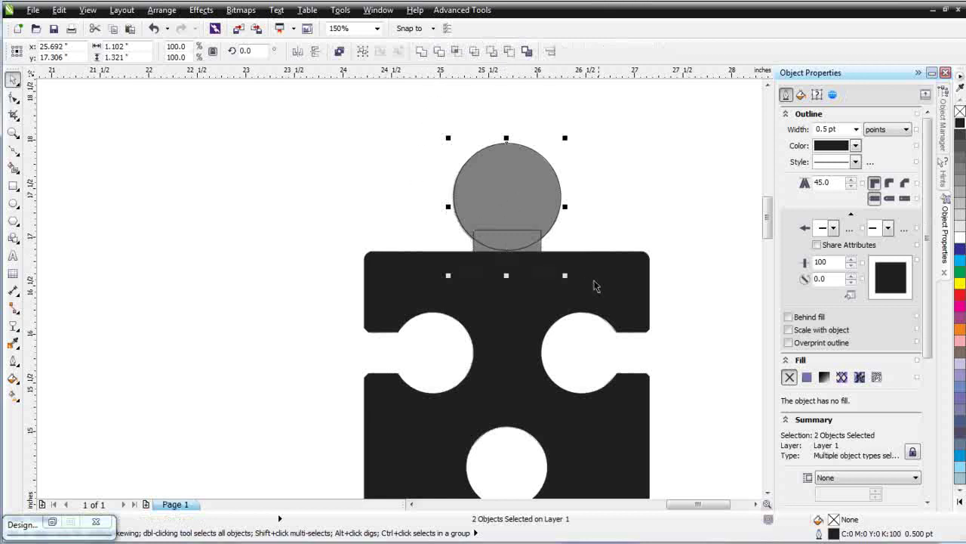
Weld the knob circle, neck rectangle and black body into one shape and move it to the right of the bitmap.
shift+click(622, 279)
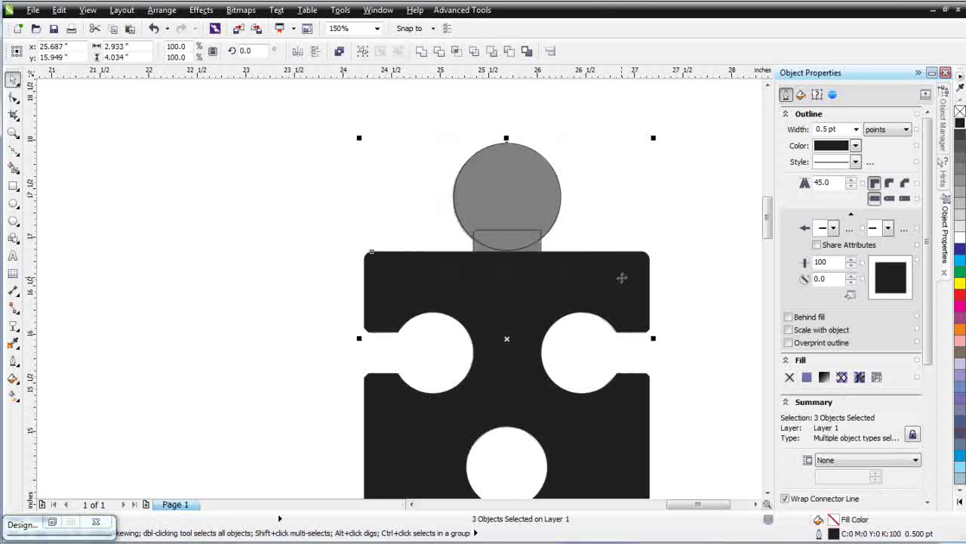
click(421, 51)
key(F3)
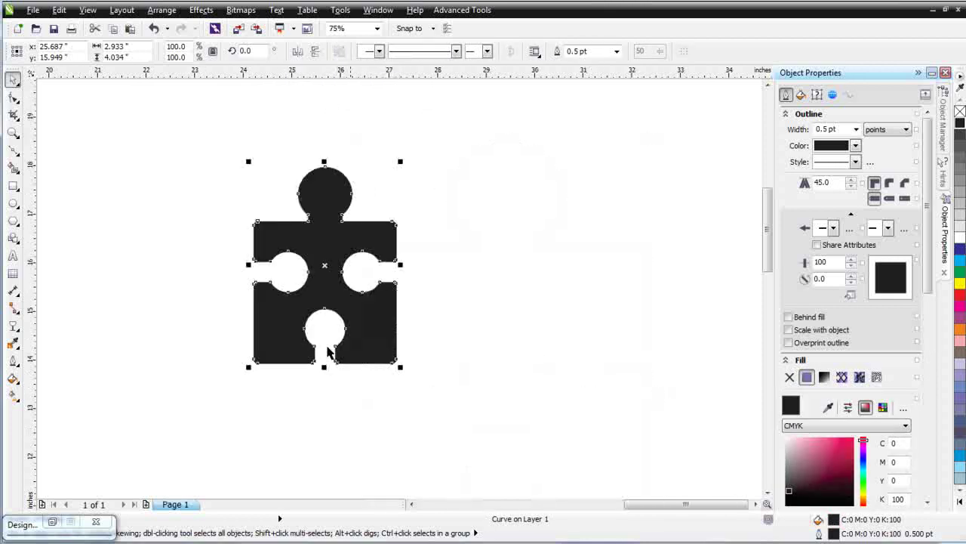
drag(336, 290, 561, 298)
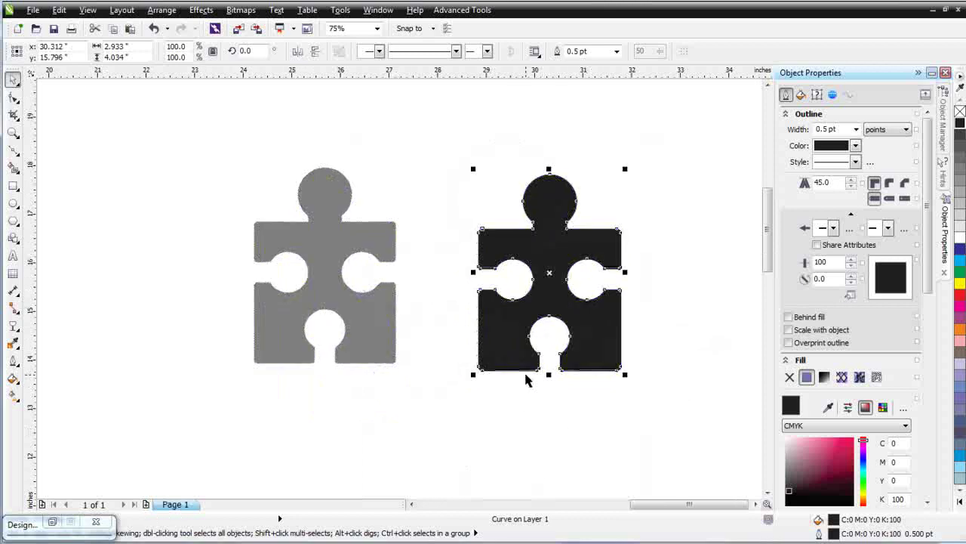
Move the vector puzzle piece down and enlarge it proportionally to about 5.5 by 7.6 inches.
scroll(393, 338, up, 2)
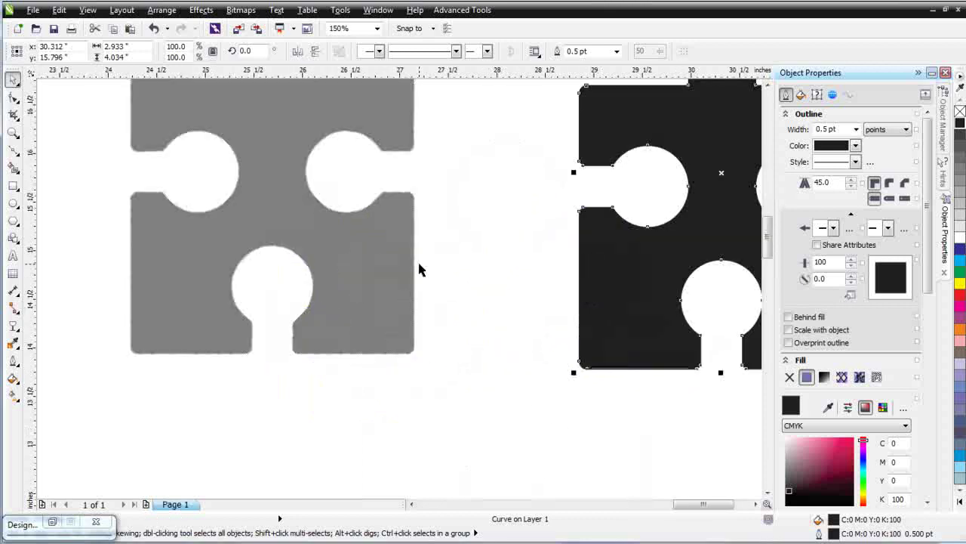
scroll(419, 270, up, 2)
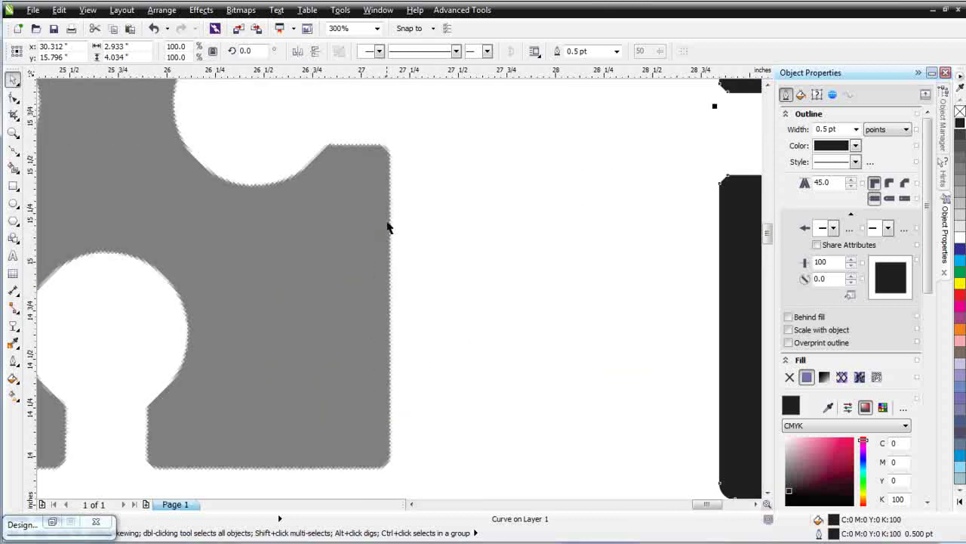
scroll(392, 305, down, 4)
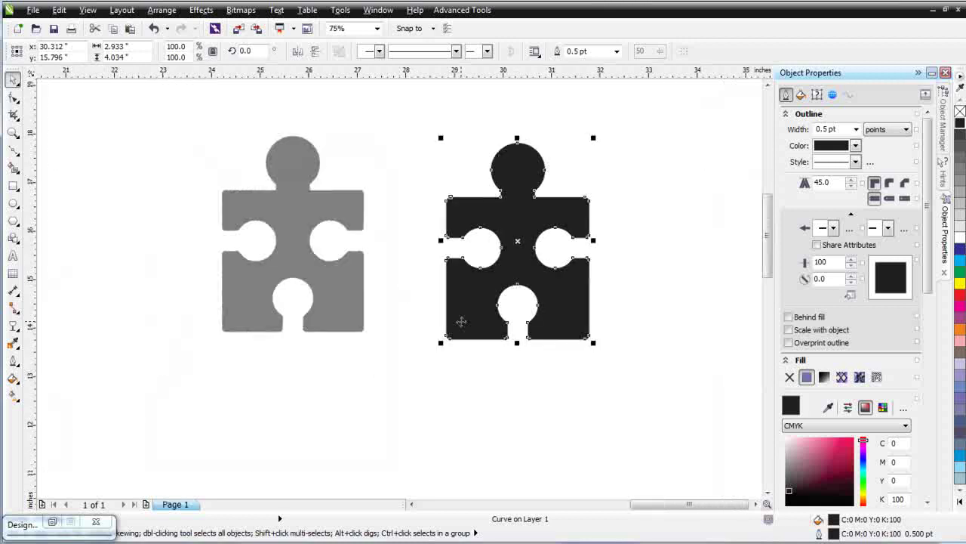
drag(569, 282, 506, 411)
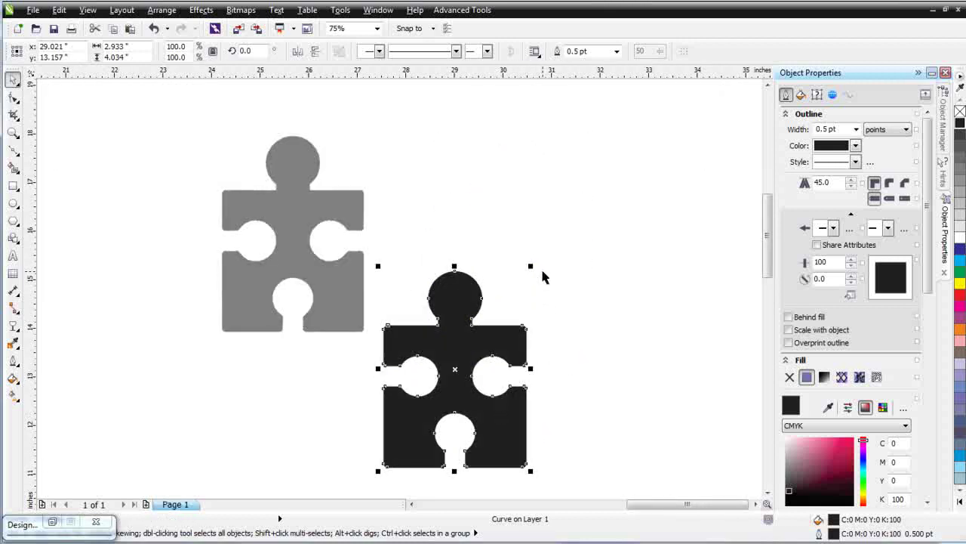
drag(530, 264, 705, 95)
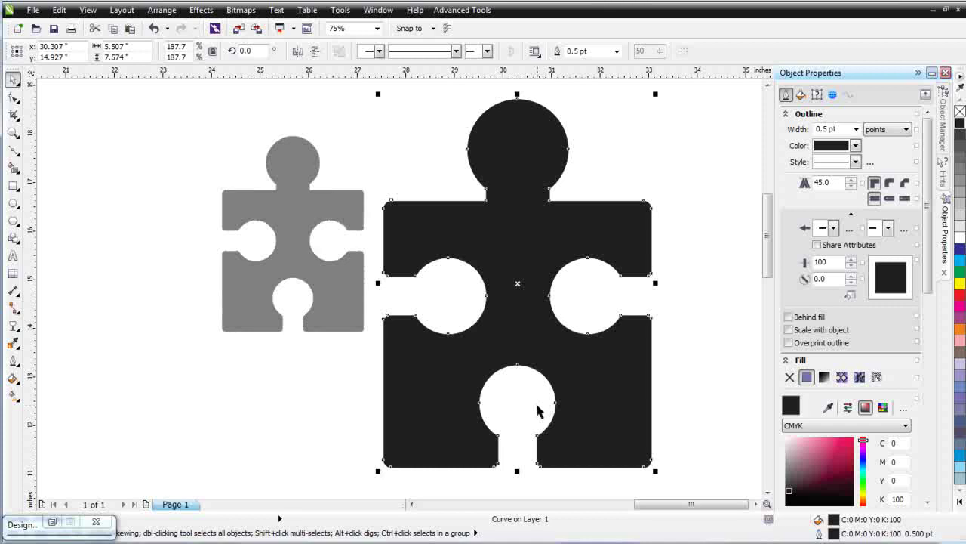
Move the enlarged puzzle piece to the page's right edge, place an overlapping copy beside it and select both.
key(F3)
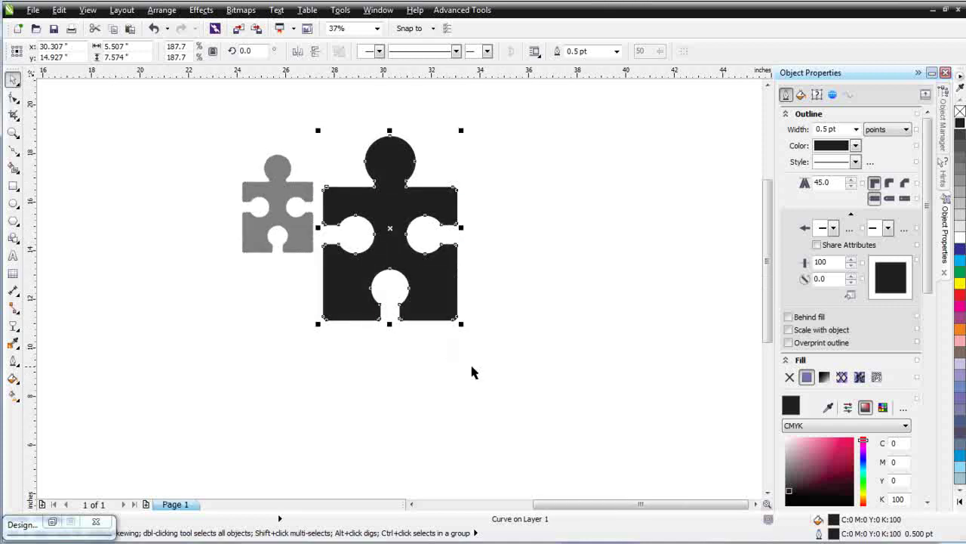
key(F3)
scroll(410, 302, up, 1)
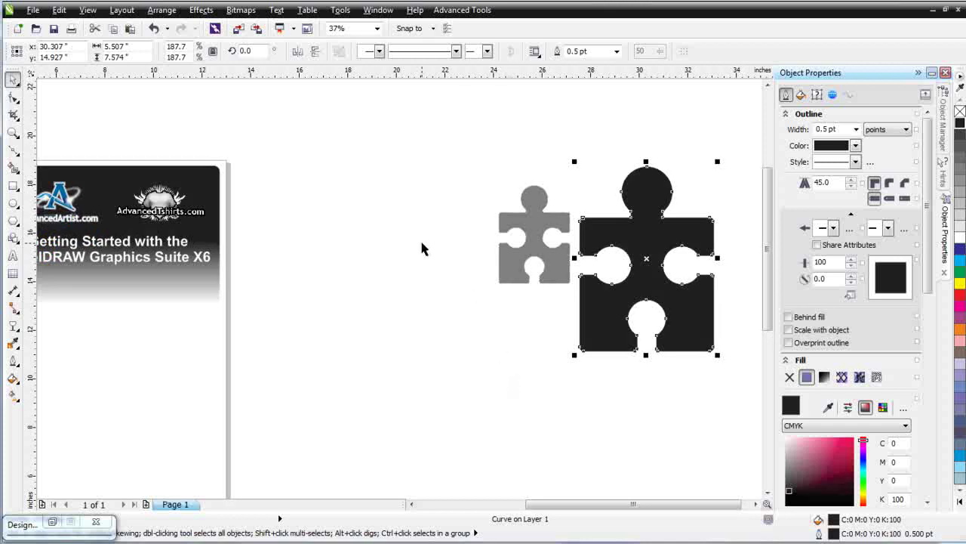
drag(635, 306, 336, 379)
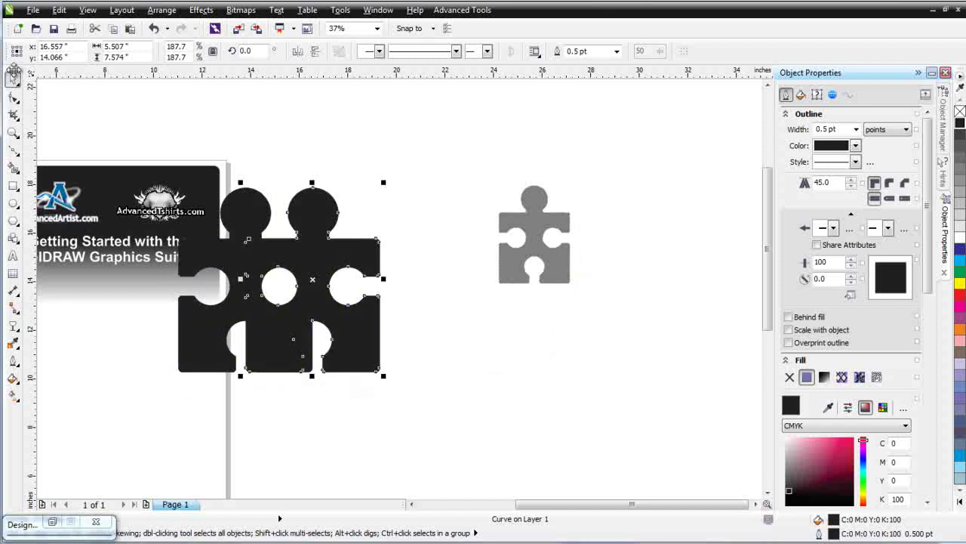
shift+click(264, 216)
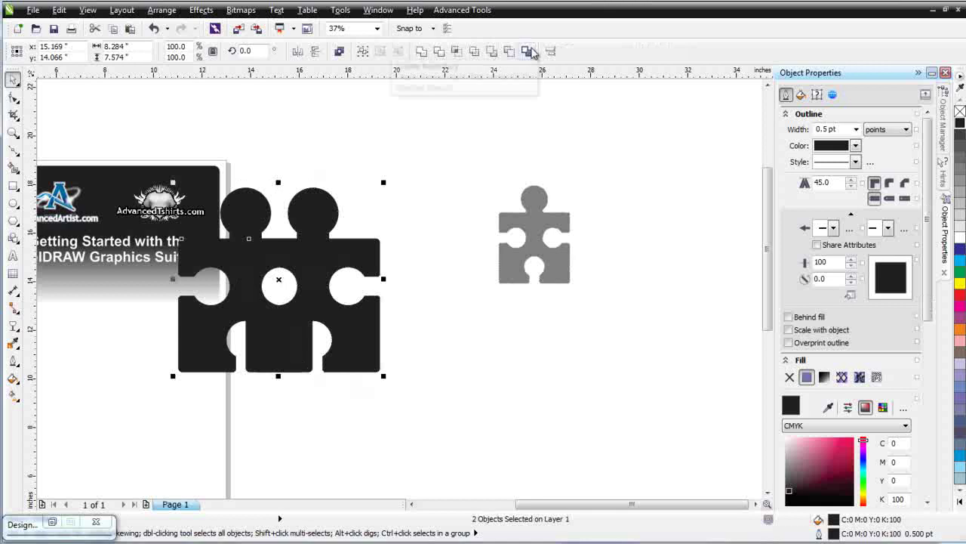